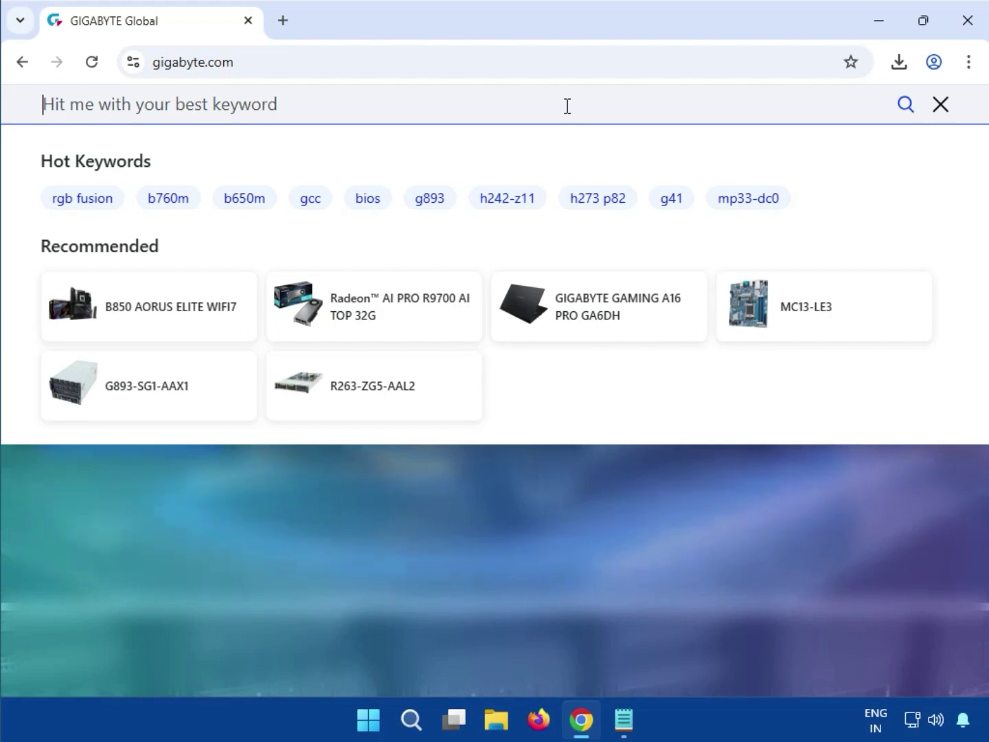
Search the site for X870 EAGLE WIFI7, limit the results to products, and open the motherboard's page.
text(X870 EAGLE WIFI7)
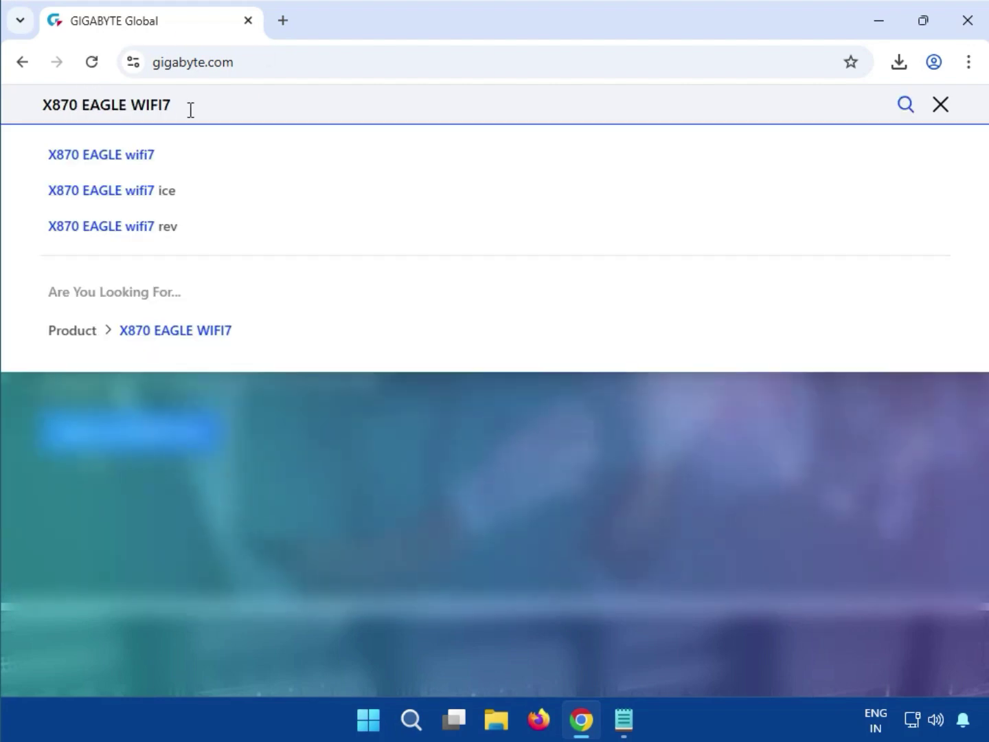
key(Return)
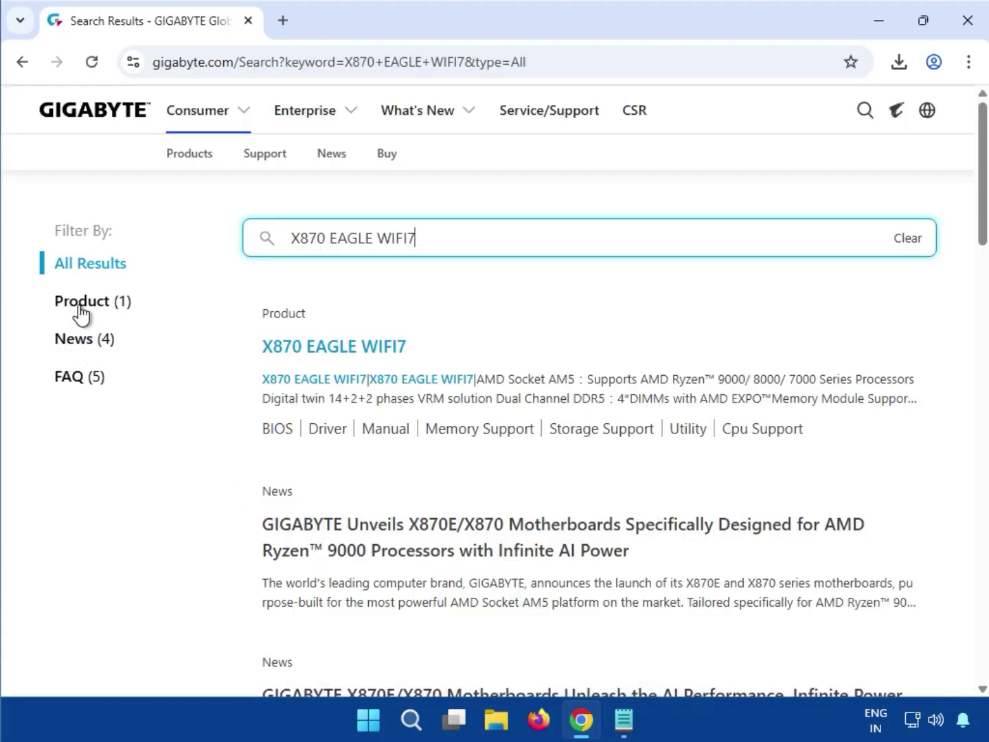
click(85, 308)
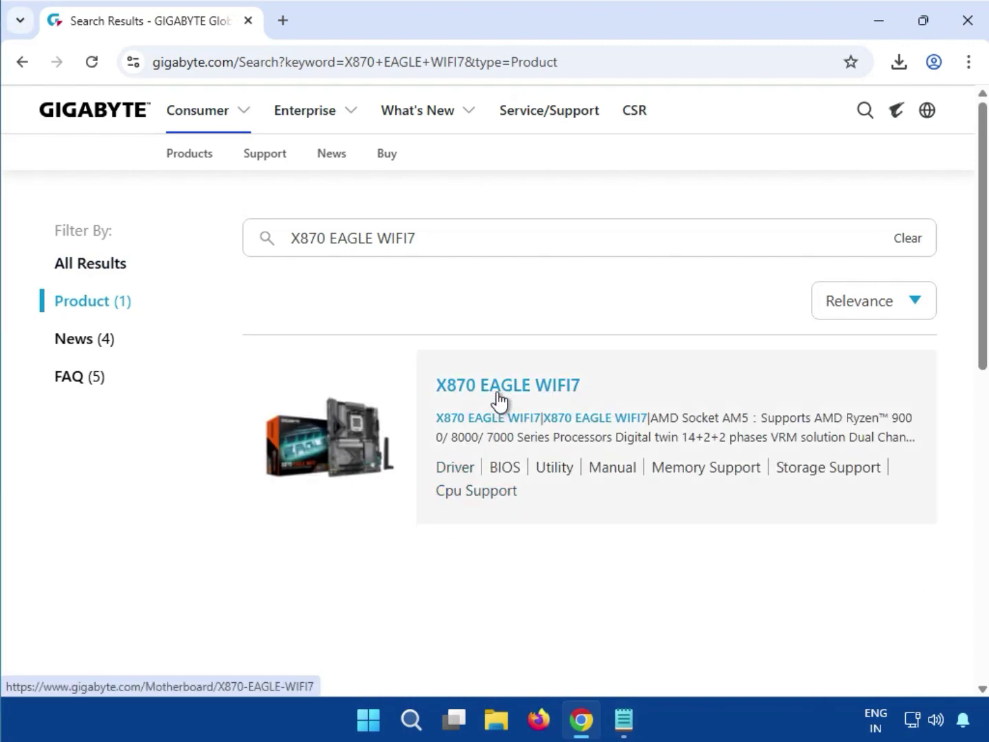
click(500, 399)
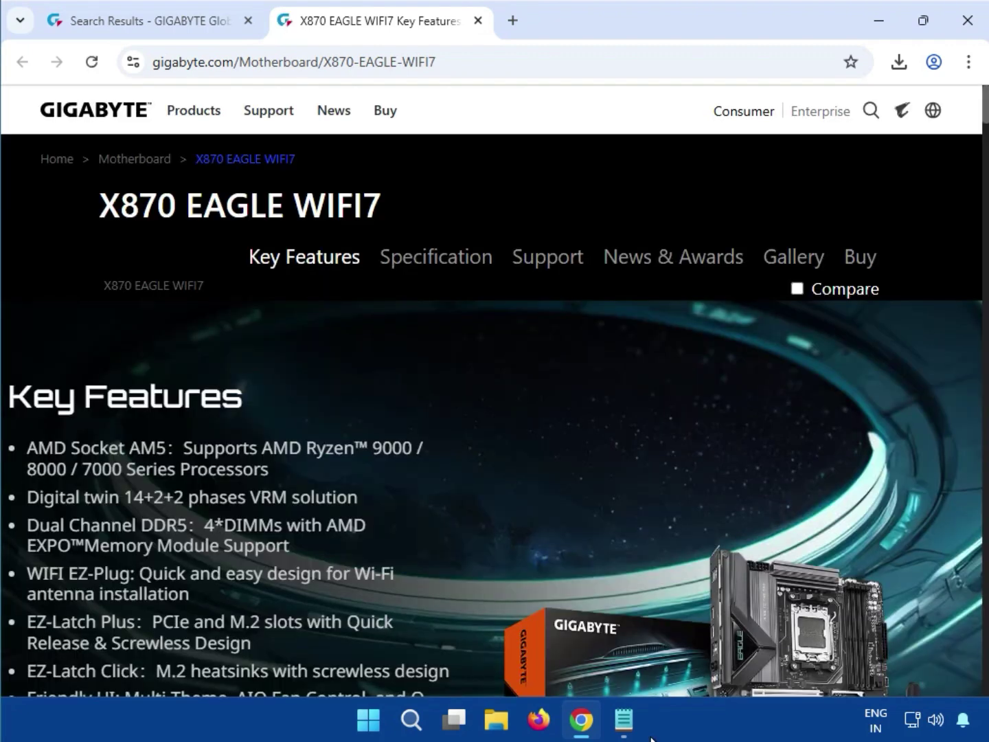
Open the motherboard's support downloads and set the driver operating system to Windows 11 64bit.
click(561, 263)
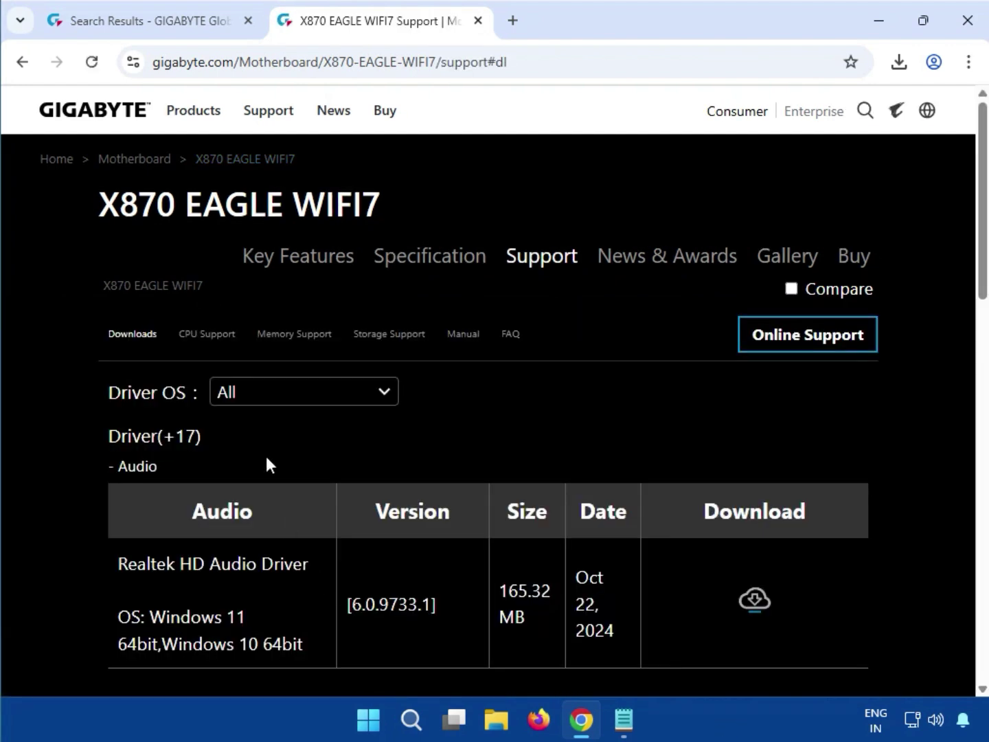
click(292, 393)
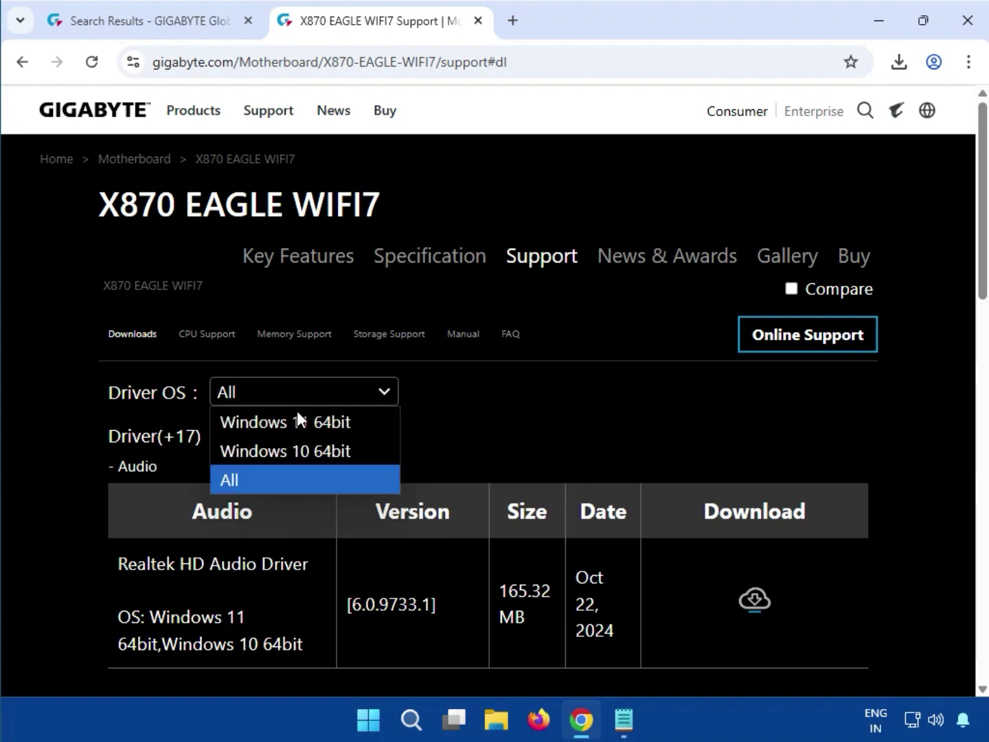
click(297, 424)
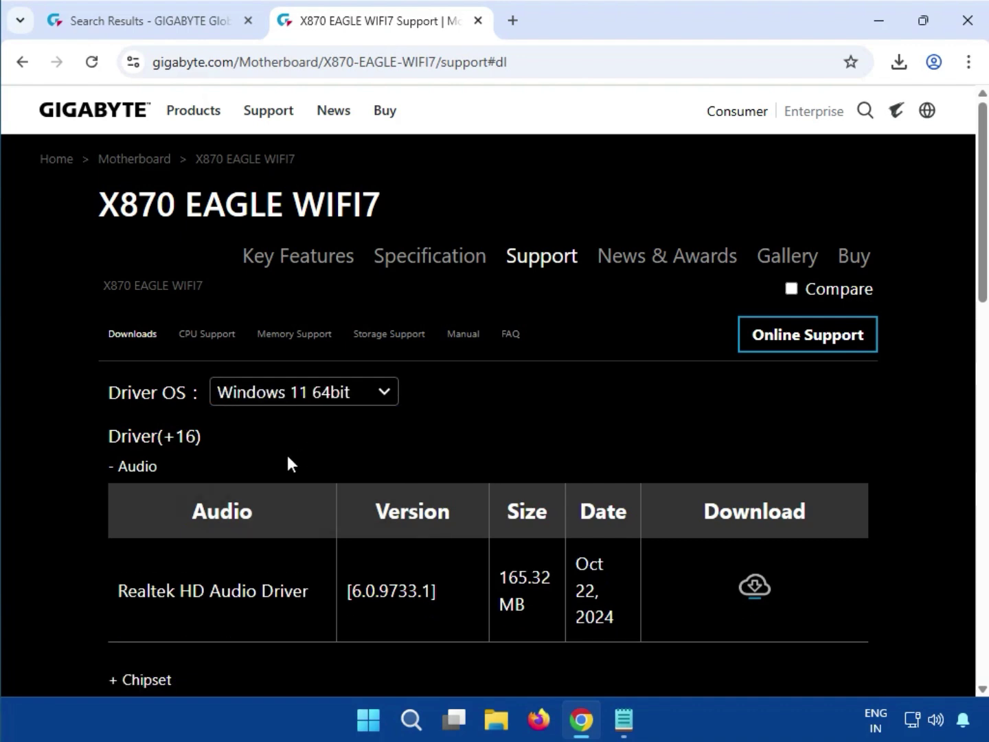
Download the Realtek HD Audio Driver, version 6.0.9733.1, from the Audio category.
scroll(587, 605, down, 4)
scroll(756, 618, up, 5)
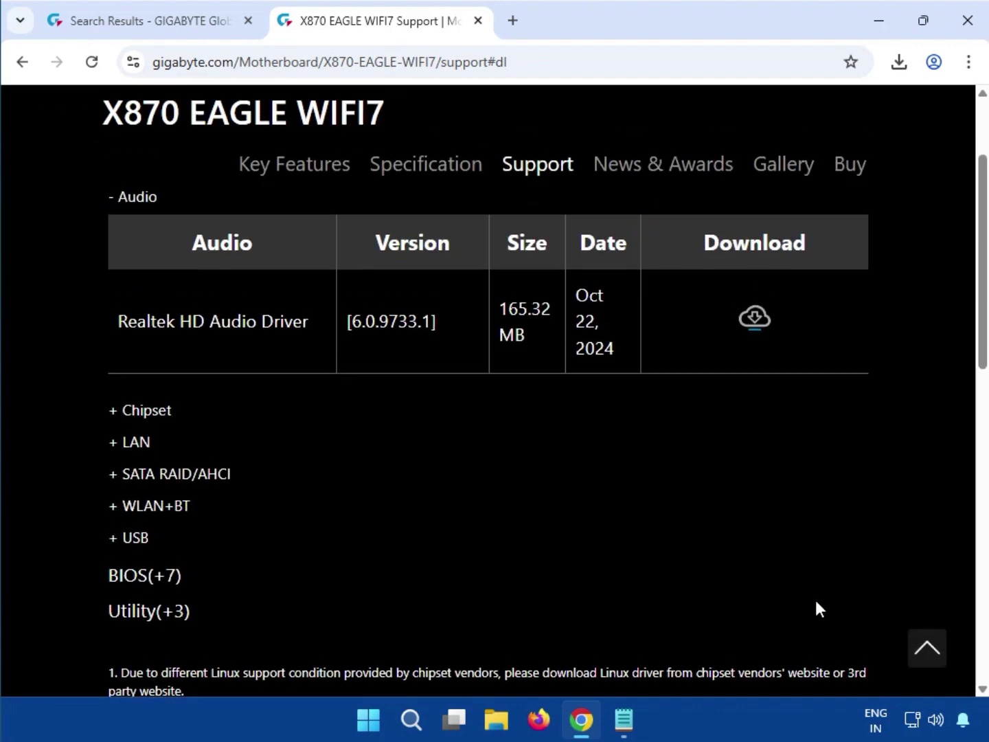
drag(158, 467, 116, 467)
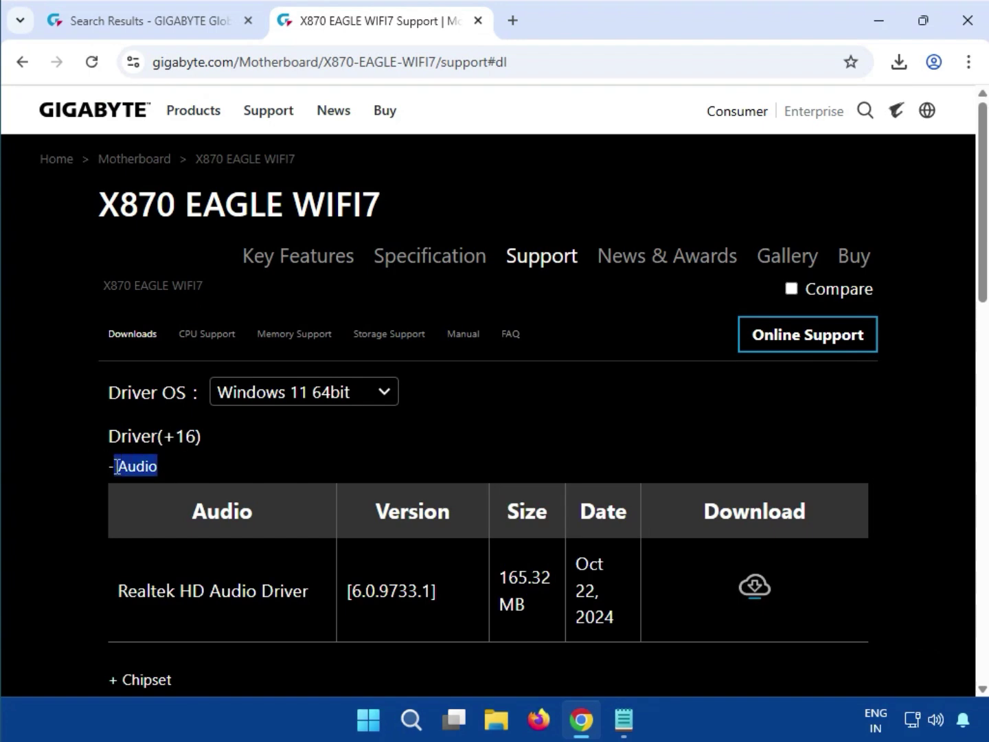
click(754, 592)
Open the already downloaded archive mb_driver_612_realtekdch_6.0.9733.1 (1).zip and run its installer, allowing it to make changes to the device.
click(898, 64)
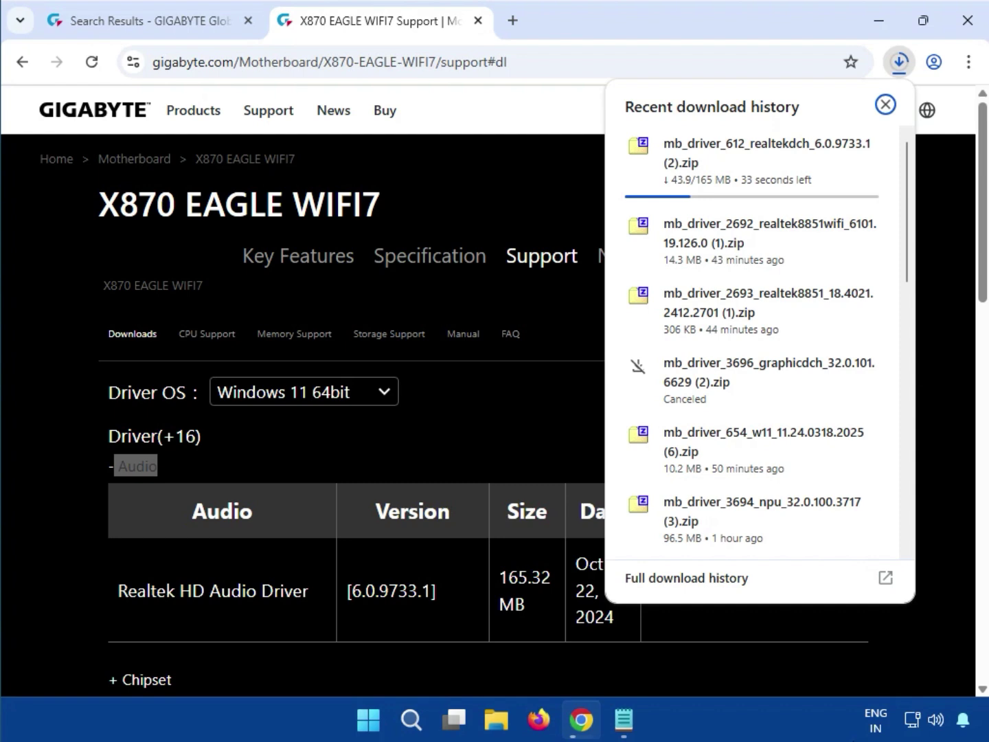
scroll(769, 404, down, 5)
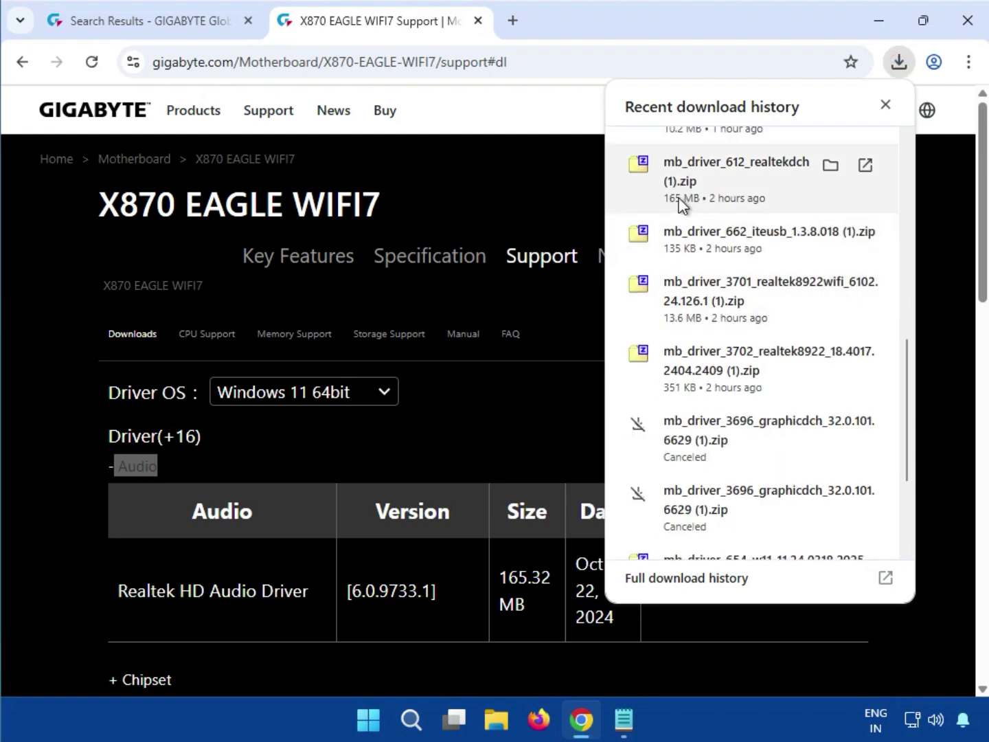
click(725, 175)
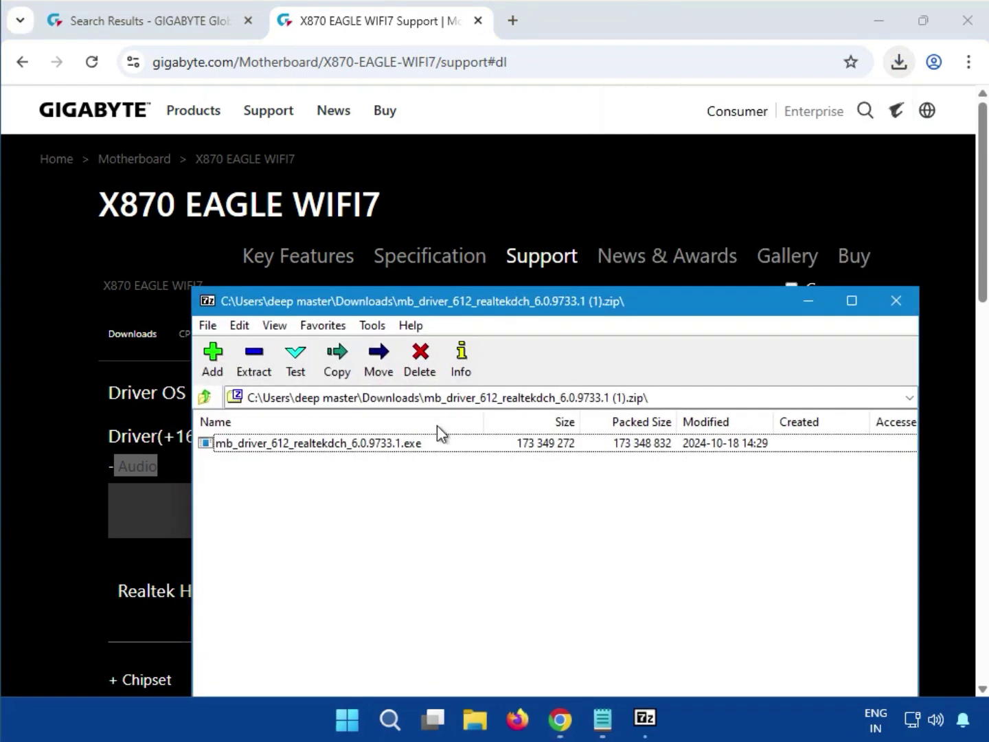
double_click(369, 444)
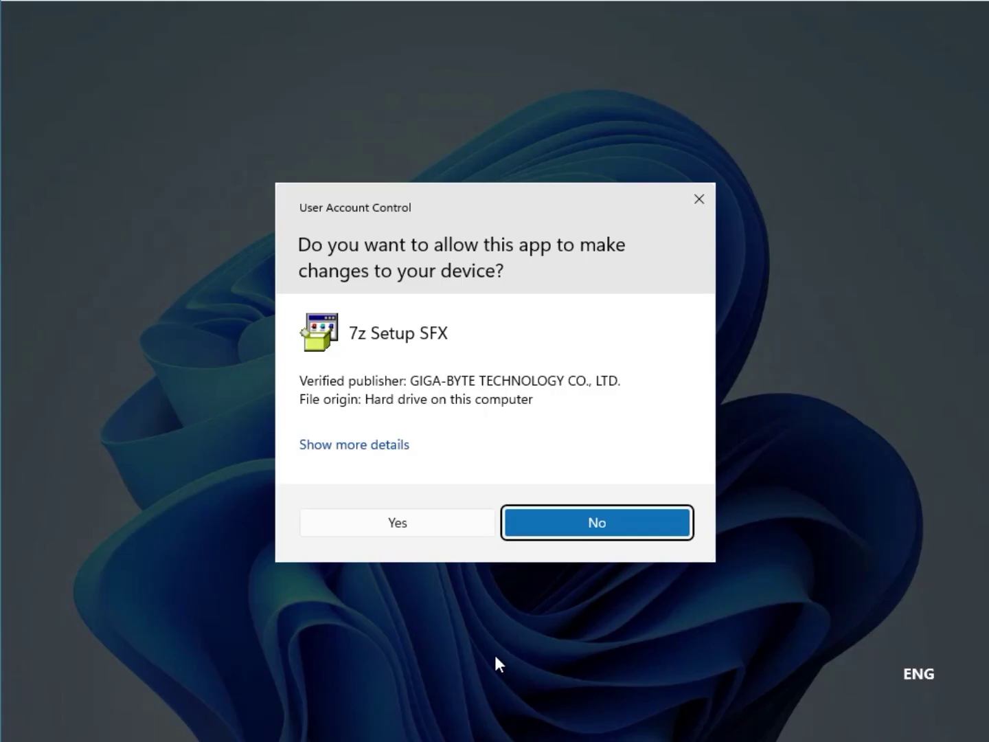
click(423, 520)
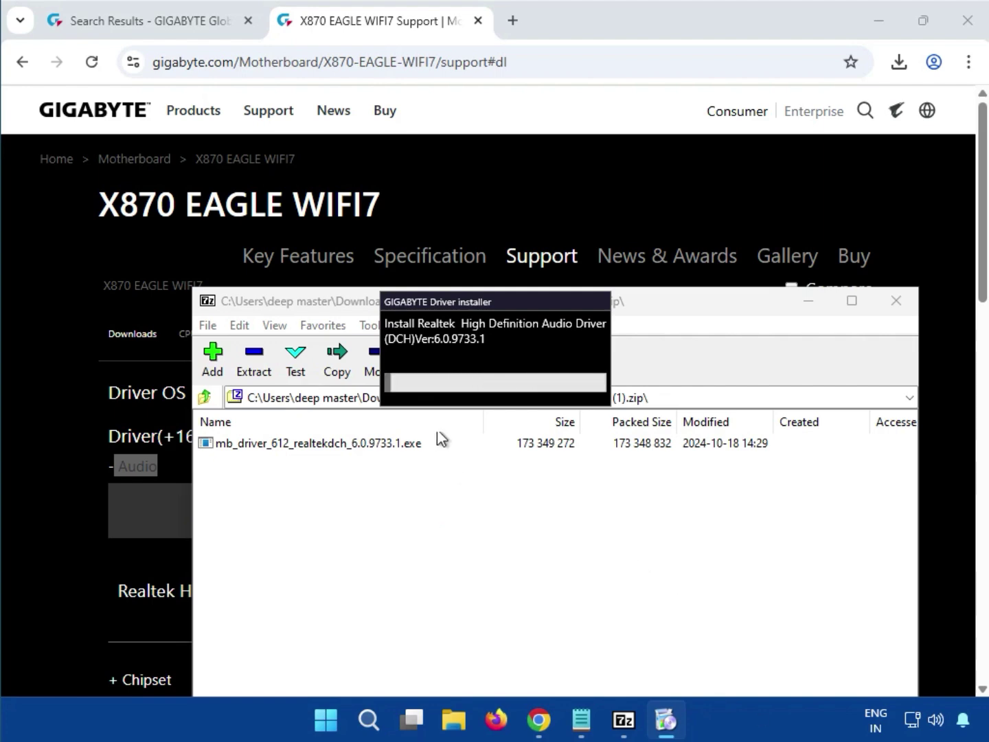
Move the driver installer window below the archive's file list and close the audio driver archive.
drag(482, 302, 499, 496)
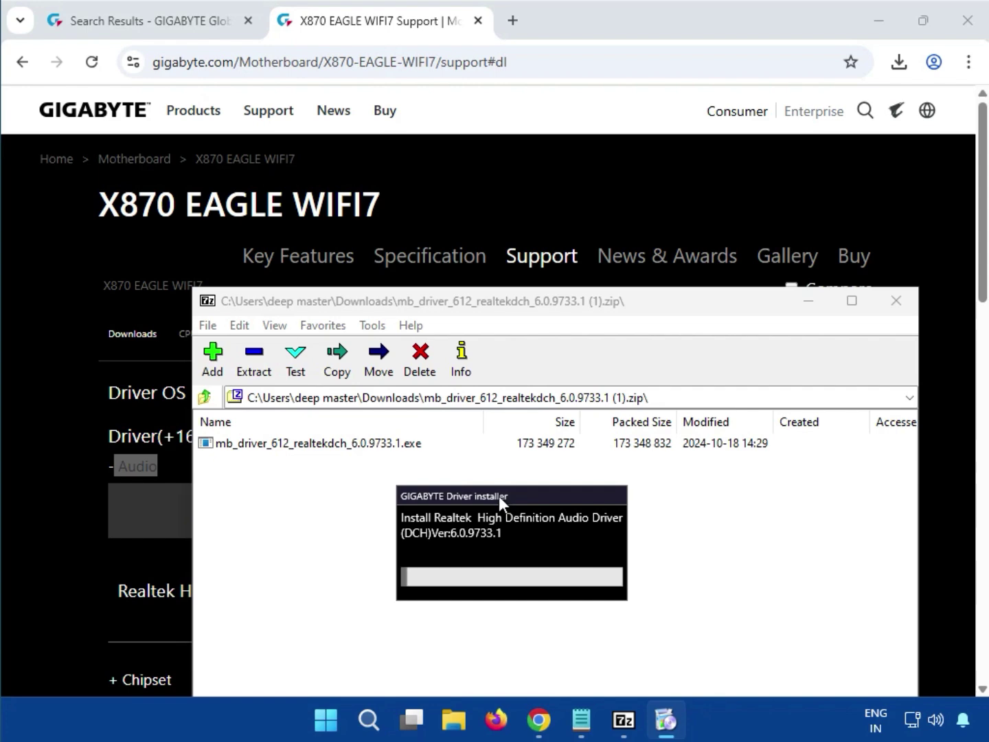
mouse_move(665, 720)
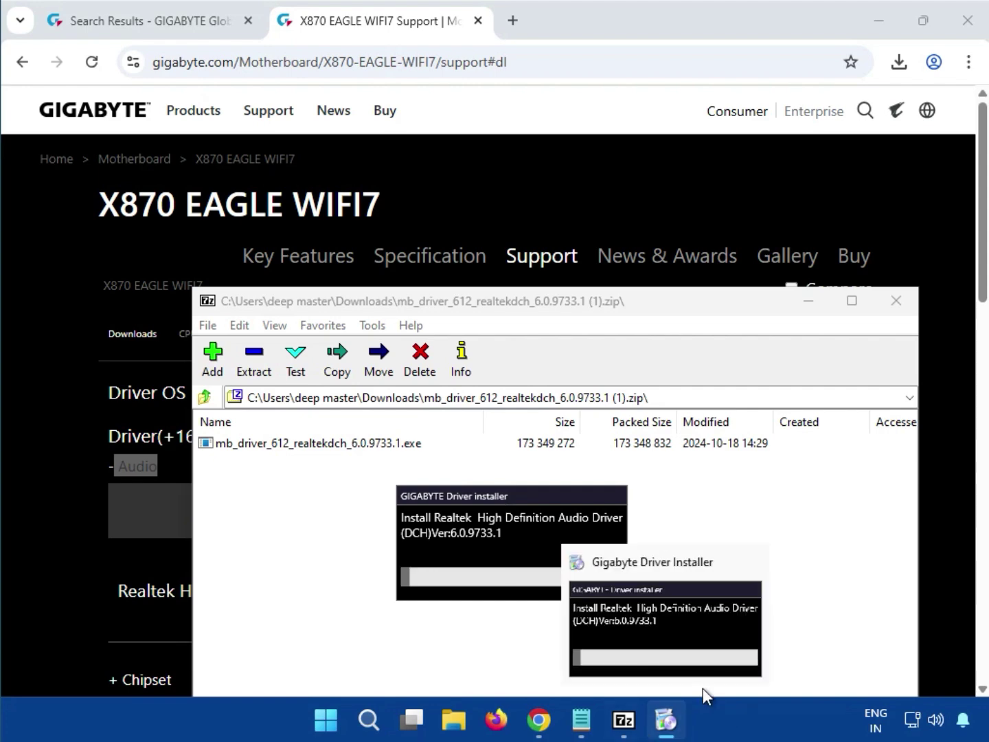
click(689, 652)
click(665, 727)
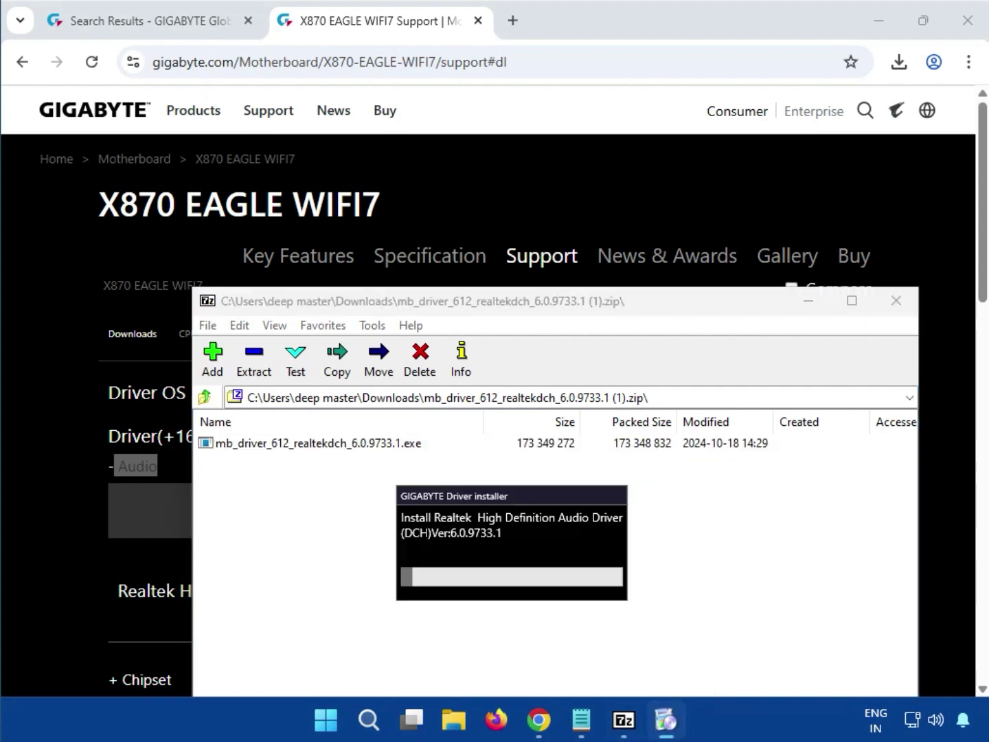
click(895, 301)
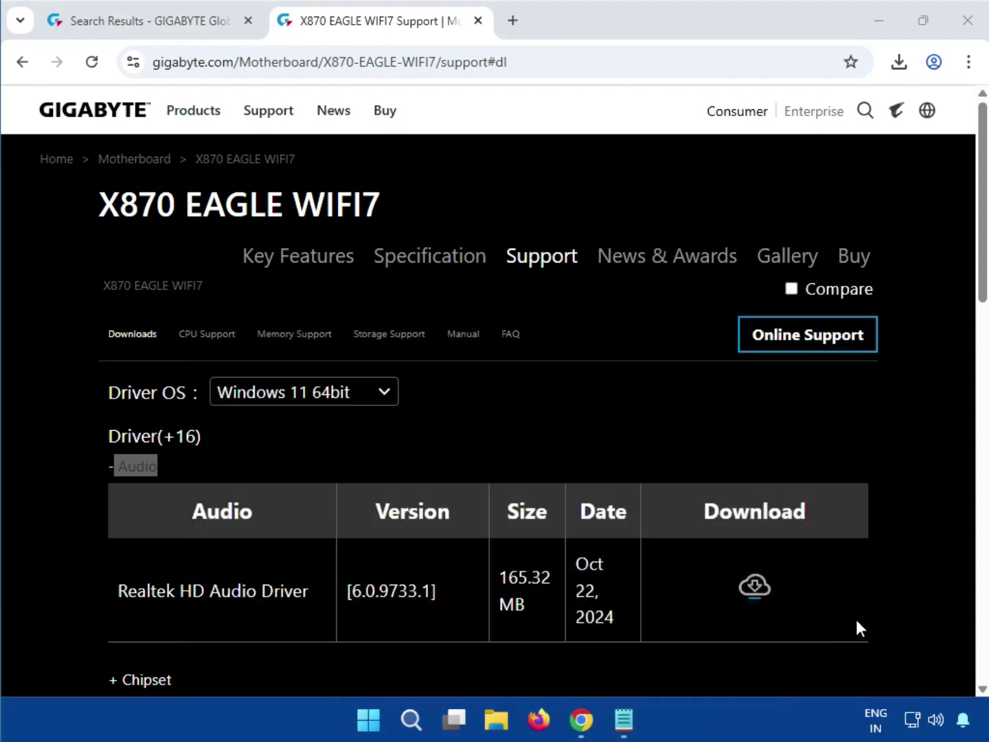
Expand the Chipset driver category and download the AMD Chipset Driver, version 7.03.21.2116.
scroll(857, 627, down, 5)
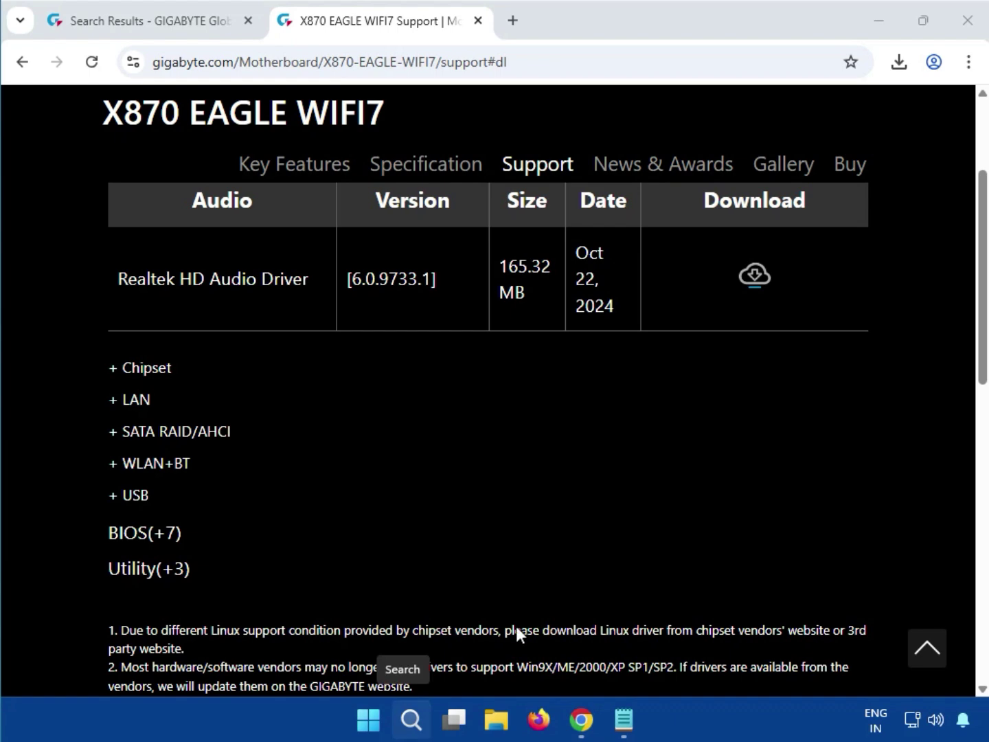
double_click(128, 371)
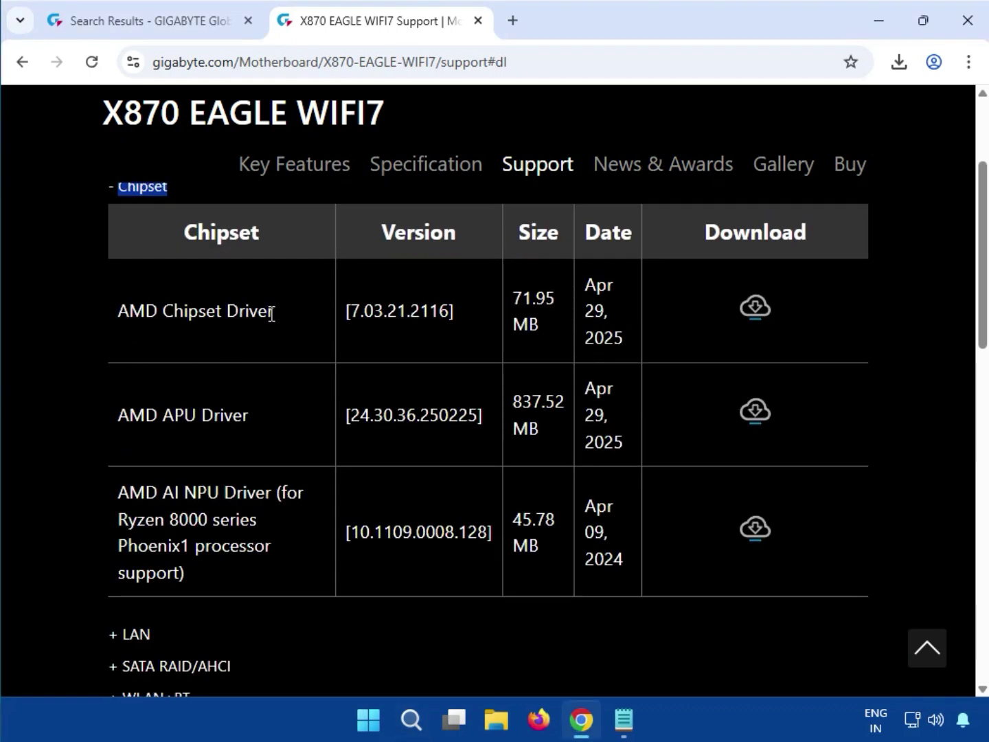
drag(272, 314, 139, 319)
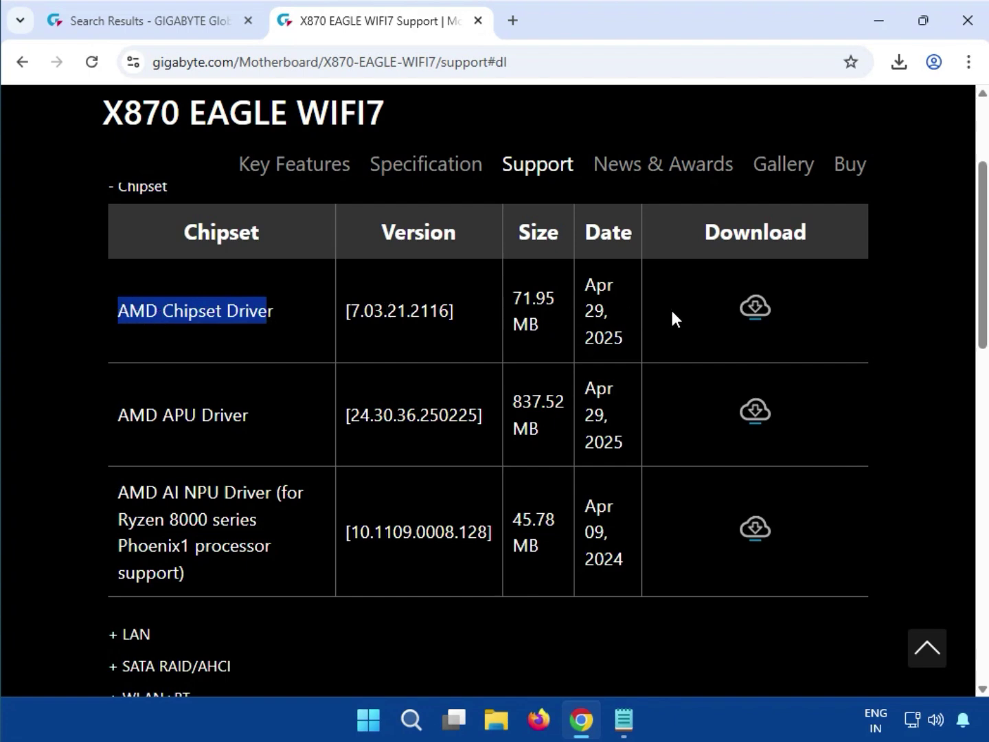
click(763, 316)
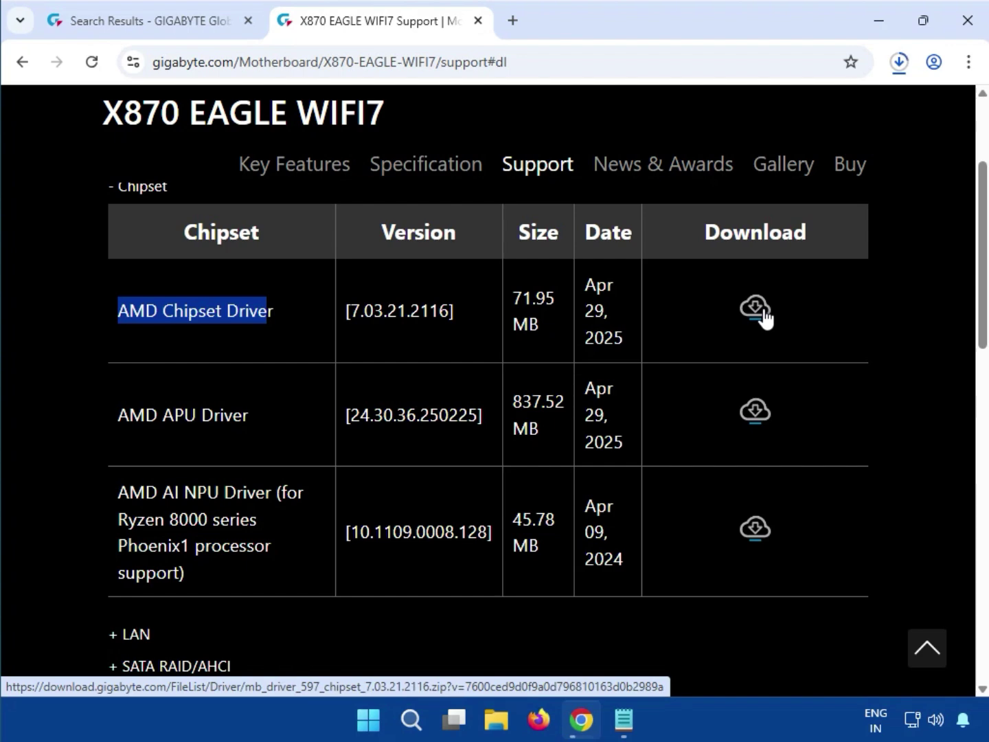
Run mb_driver_597_chipset_7.03.21.2116.exe from the downloaded chipset archive, allowing changes to the device, and close the archive.
click(896, 66)
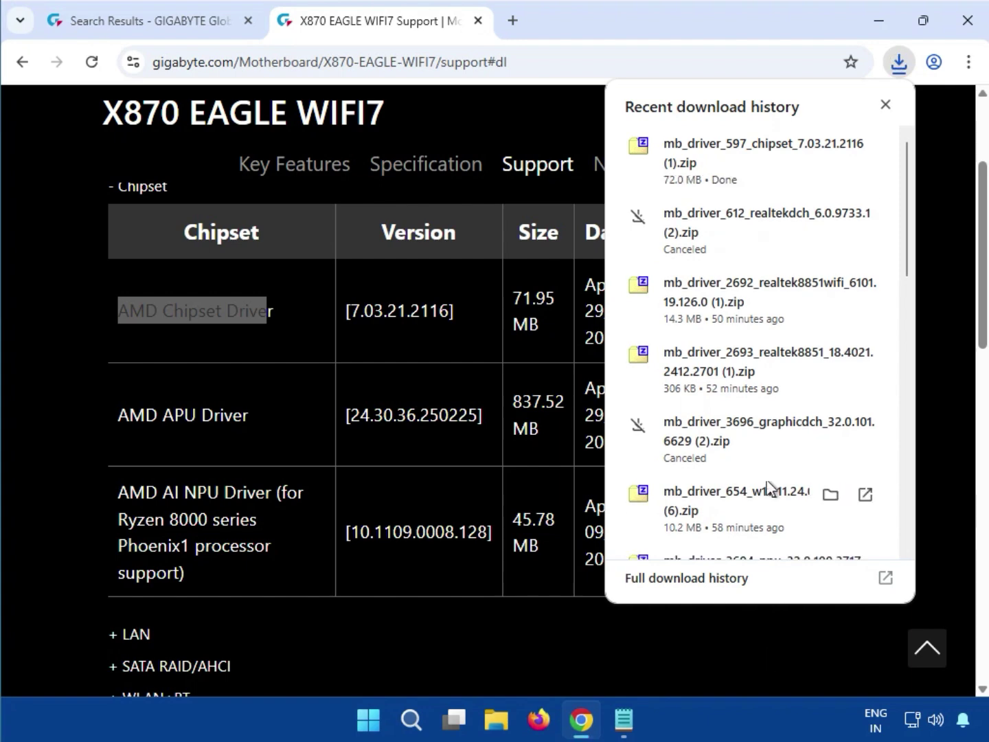
click(695, 153)
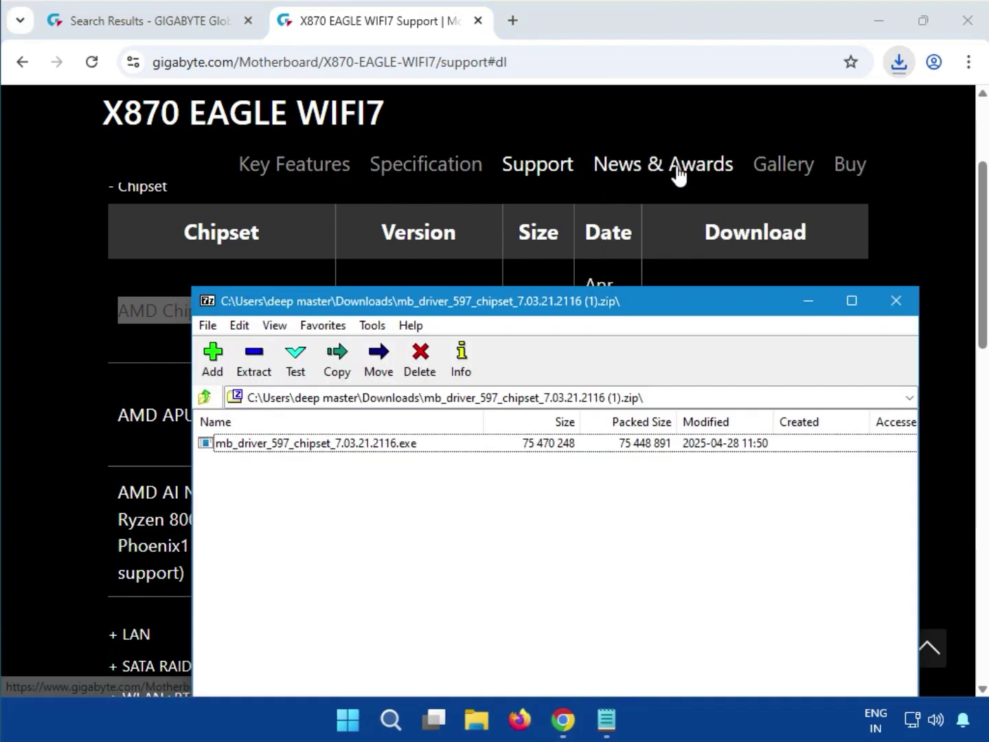
double_click(322, 446)
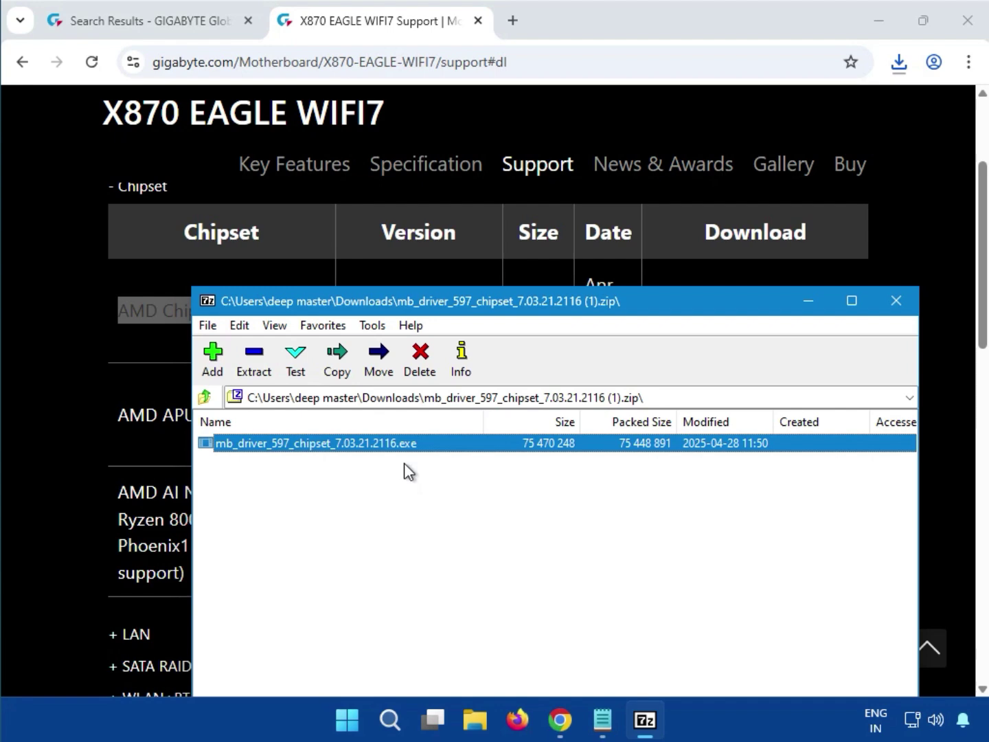
double_click(460, 447)
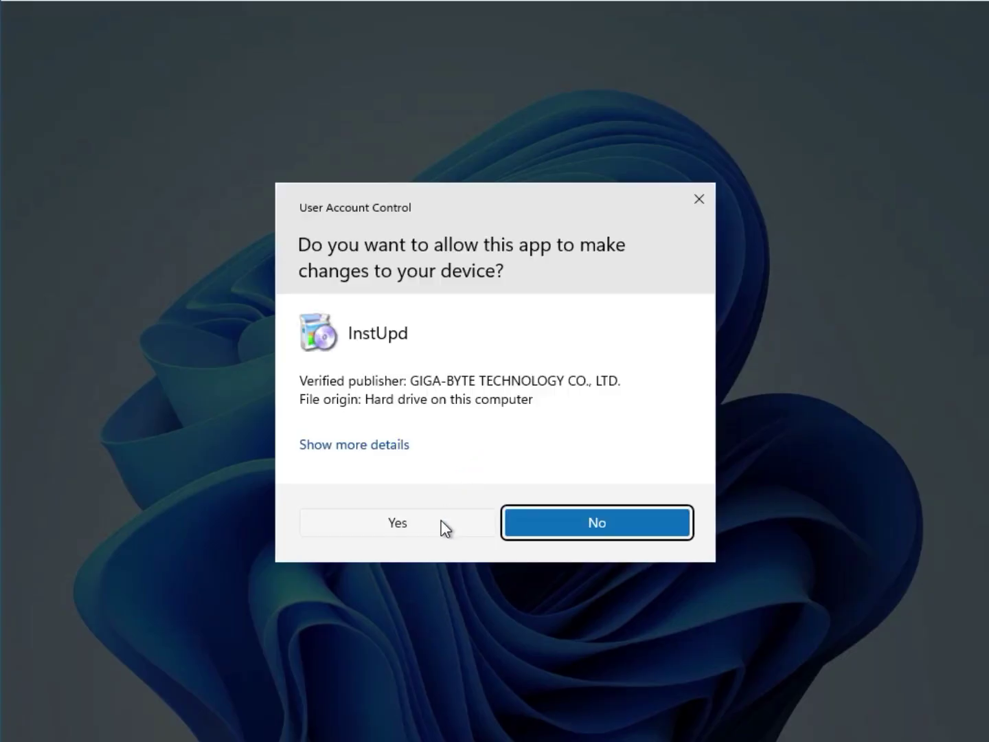
click(442, 523)
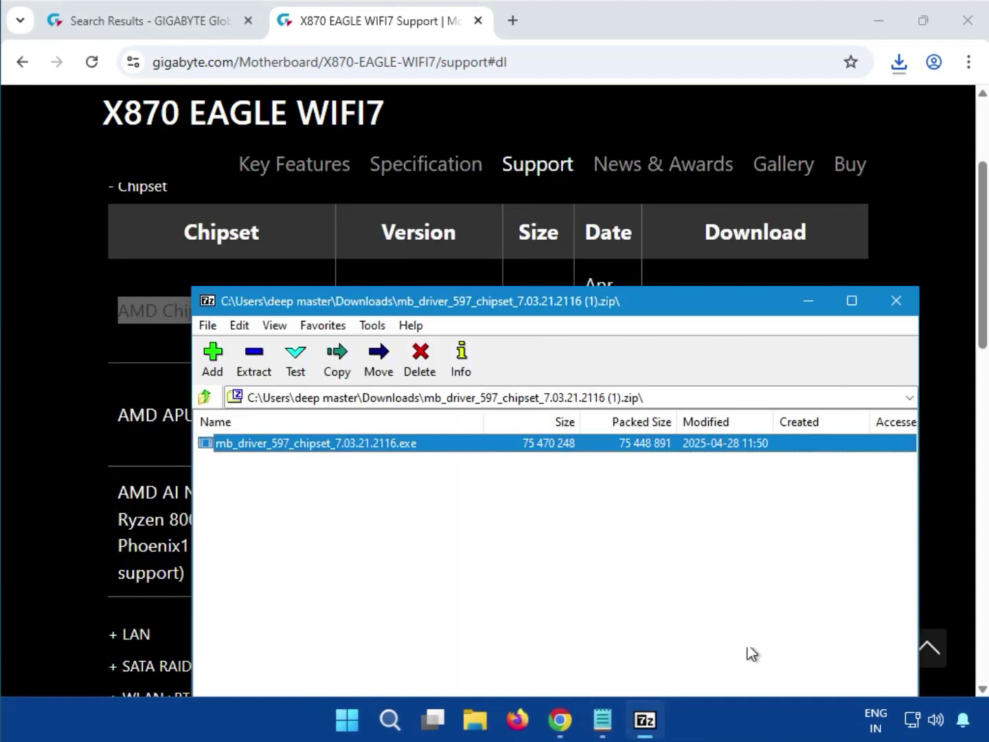
click(895, 300)
click(898, 325)
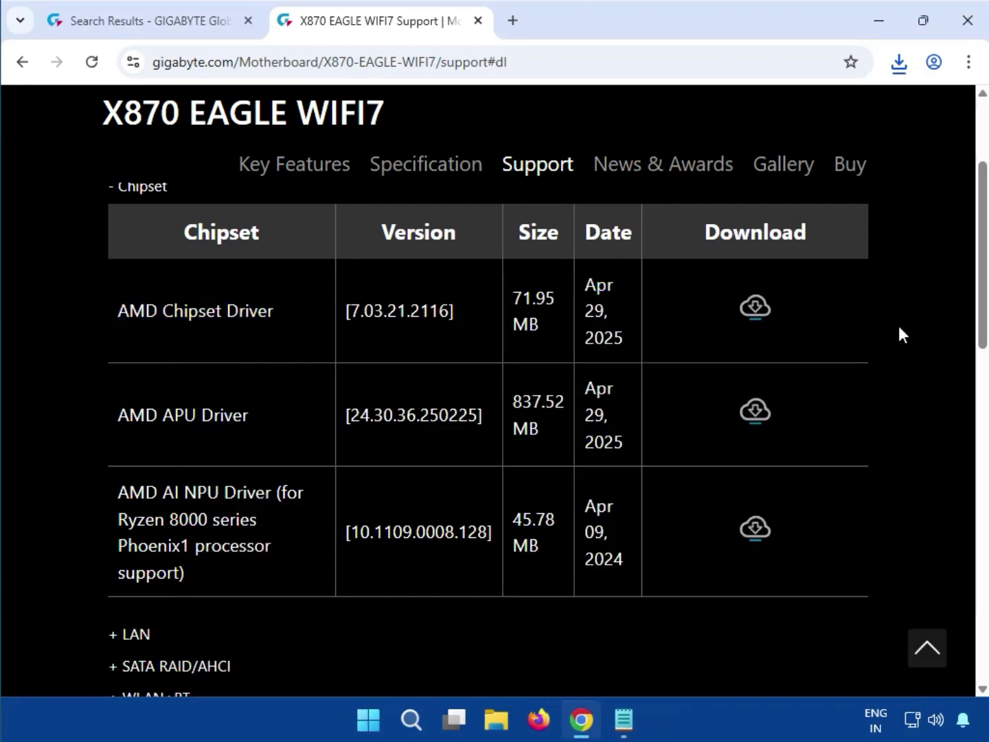
Expand the LAN driver category and download the Realtek LAN Driver, version 11.24.0318.2025.
scroll(884, 334, down, 1)
scroll(883, 335, down, 2)
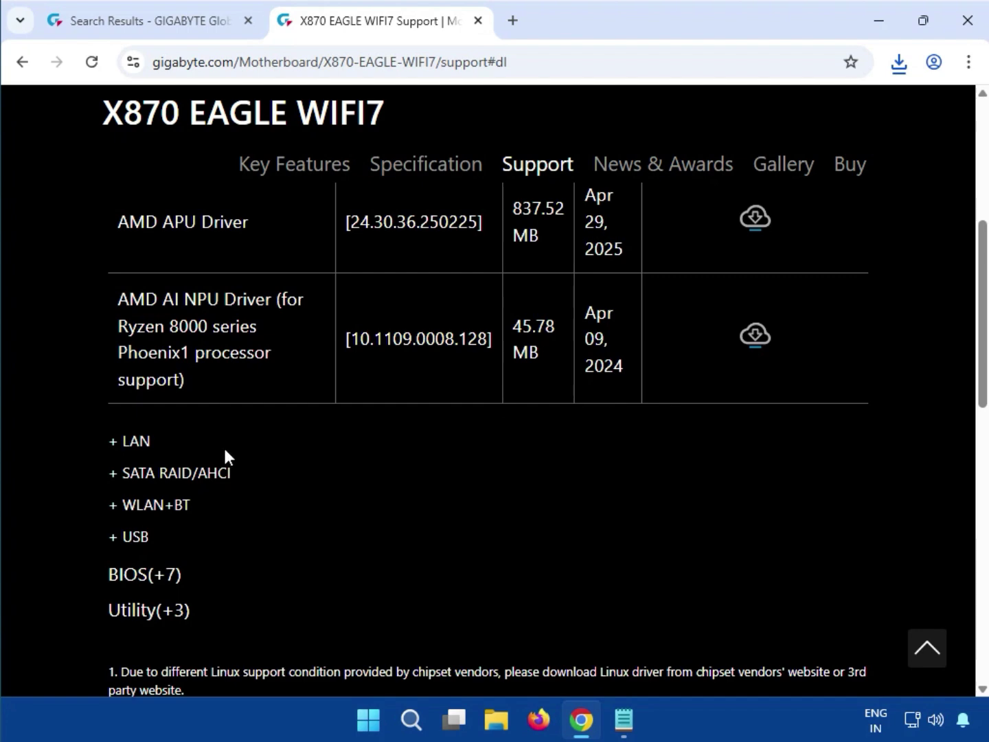
click(134, 442)
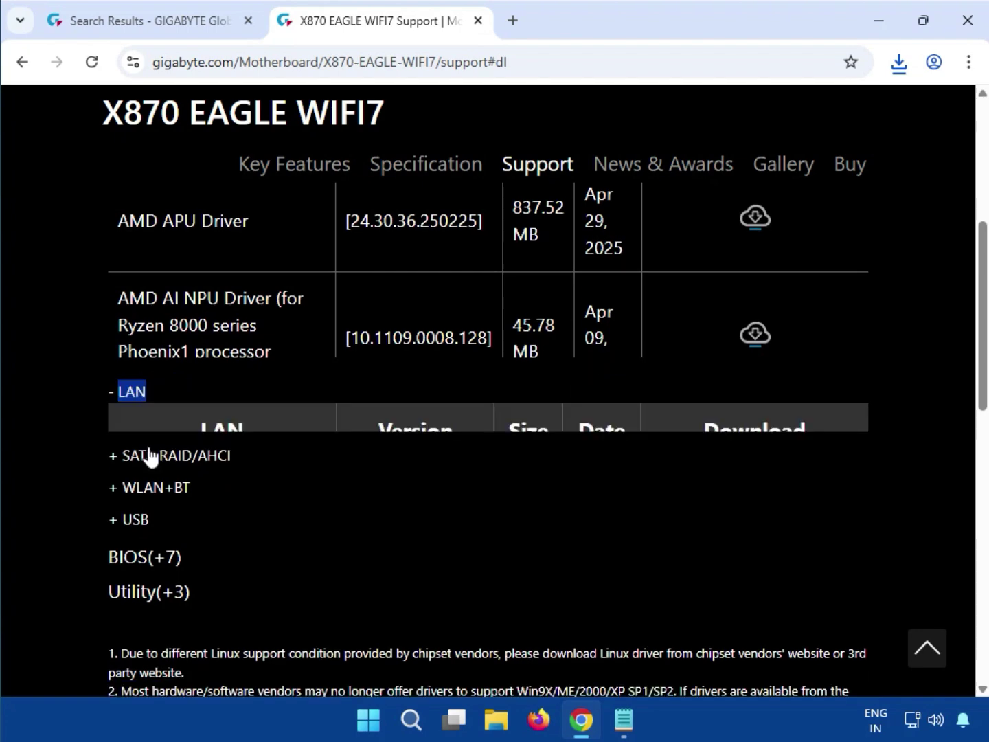
scroll(348, 431, up, 2)
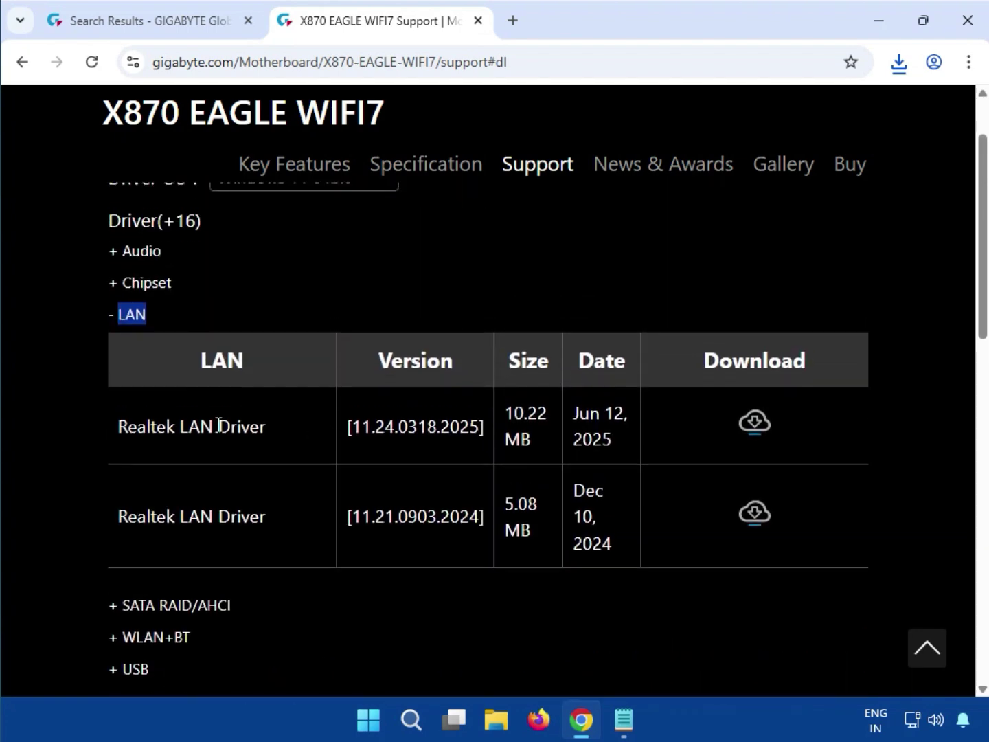
drag(126, 424, 466, 431)
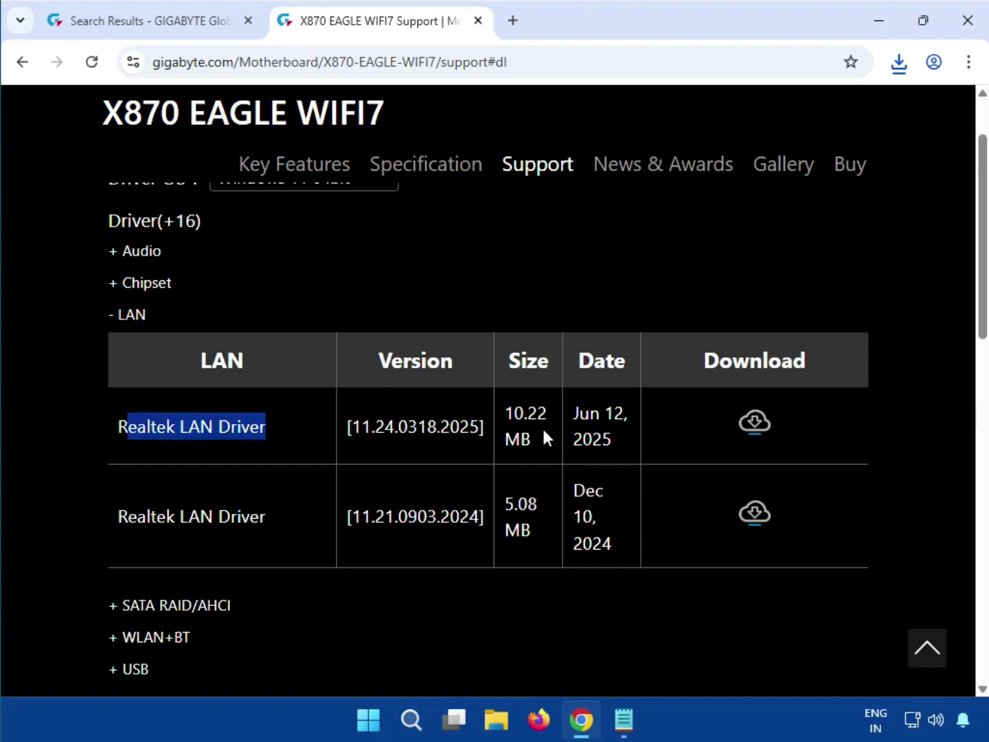
click(756, 423)
click(756, 426)
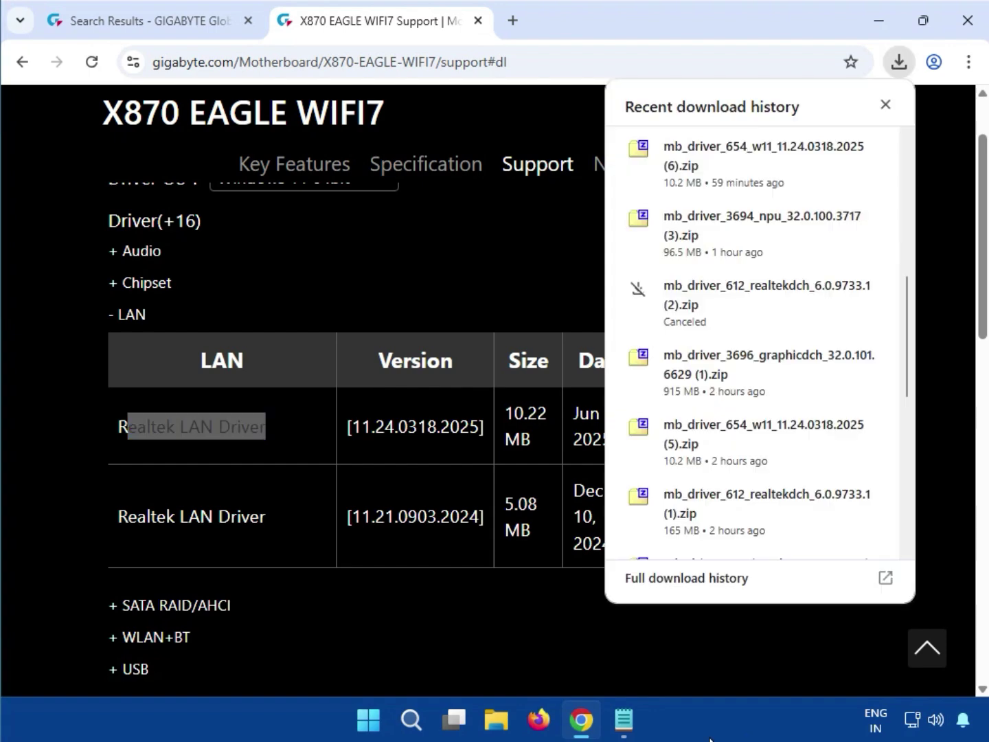
Run mb_driver_654_w11_11.24.0318.2025.exe from the downloaded LAN driver archive, allowing changes to the device, and close the archive.
click(701, 160)
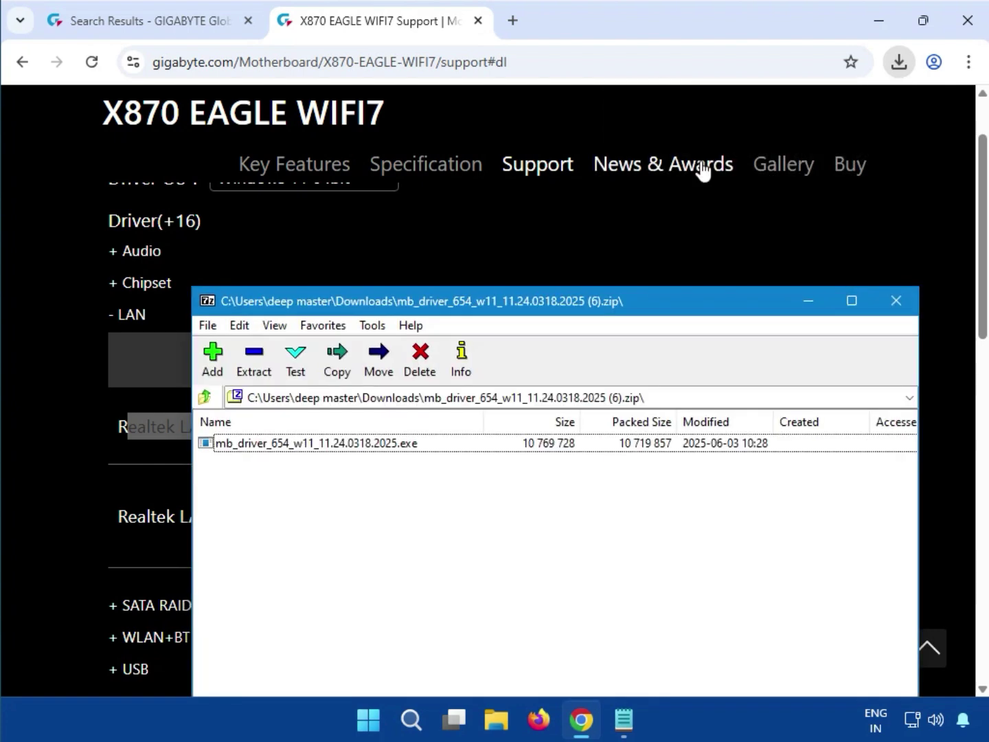
double_click(285, 445)
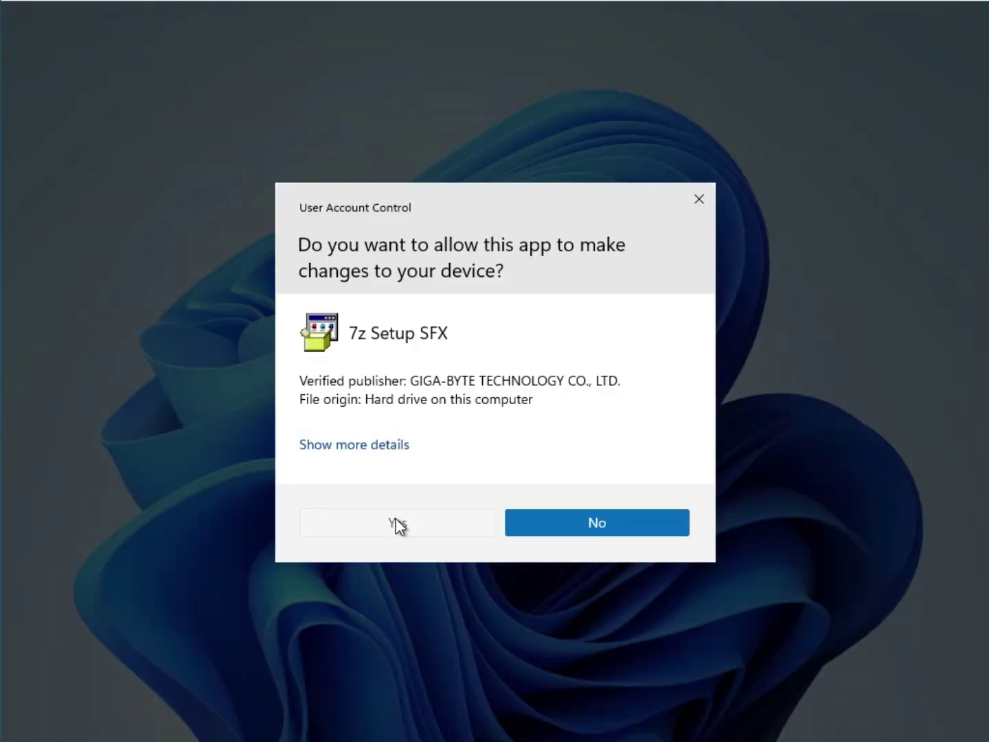
click(399, 525)
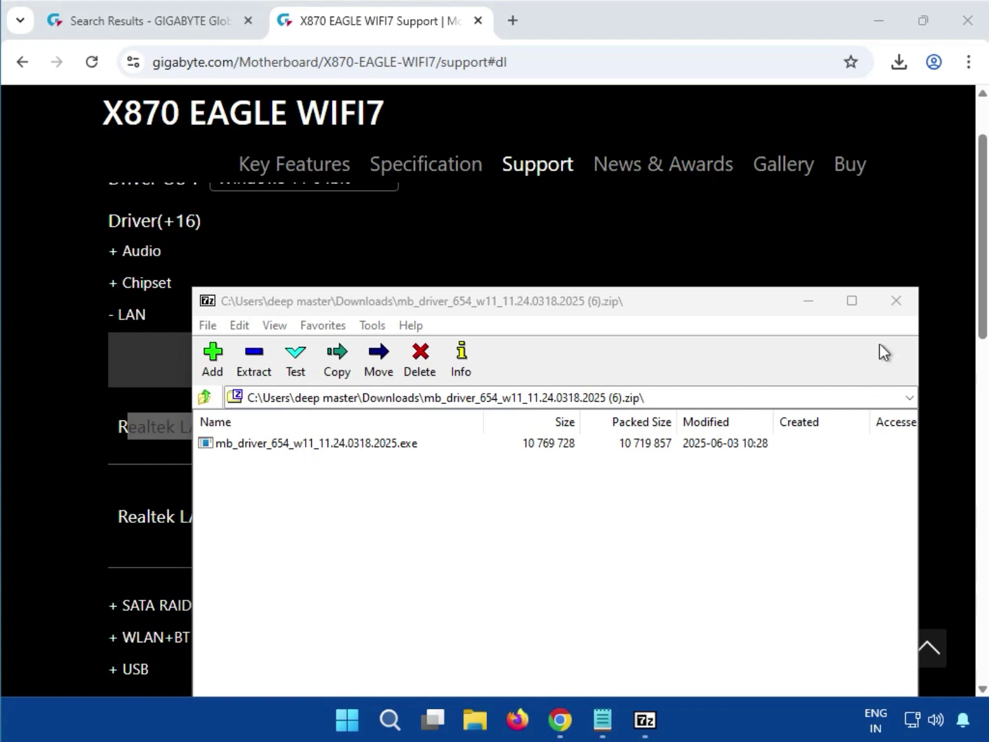
click(894, 302)
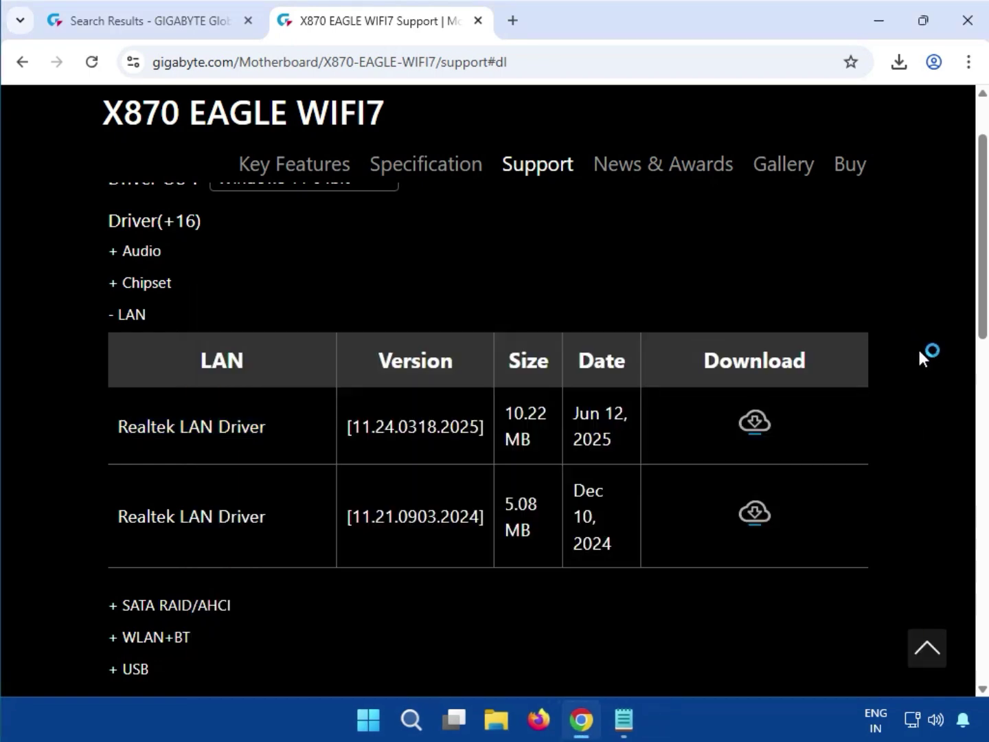
Expand the WLAN+BT driver category and download the Realtek Bluetooth driver, version 18.4017.2404.2409.
scroll(918, 347, down, 1)
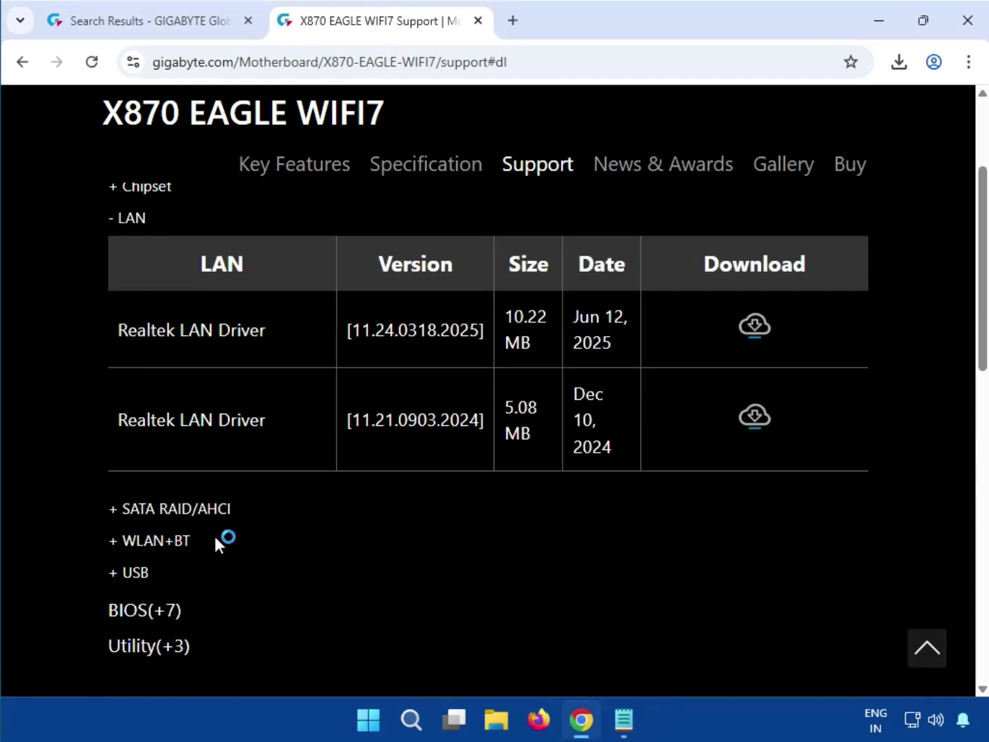
double_click(189, 540)
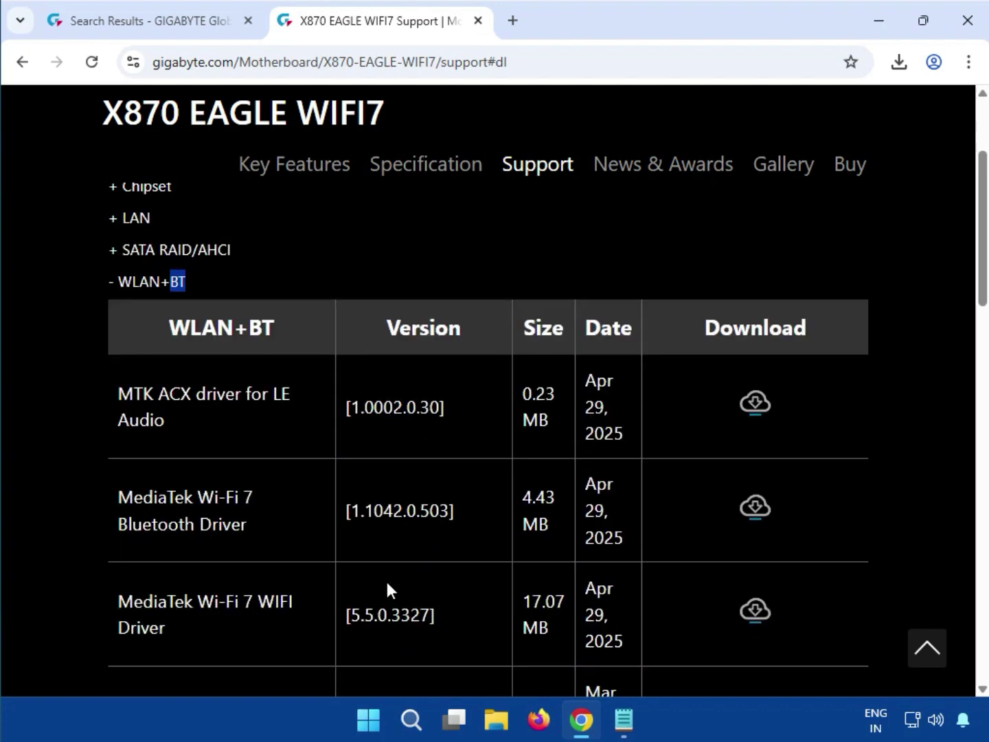
scroll(270, 589, down, 1)
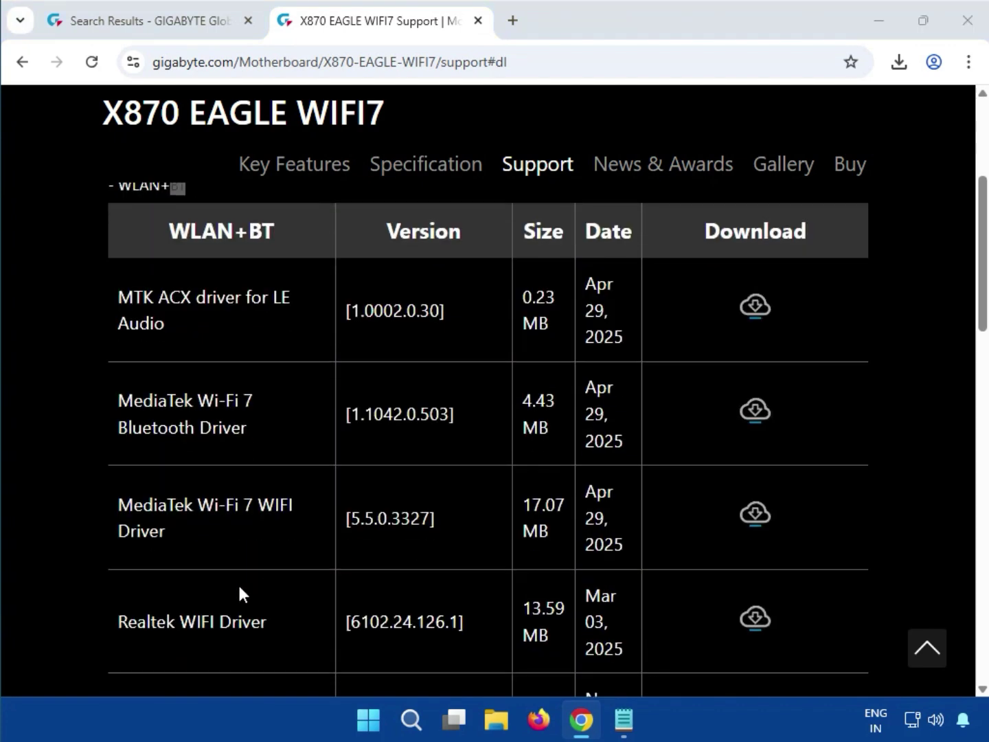
scroll(244, 591, down, 1)
drag(181, 627, 300, 641)
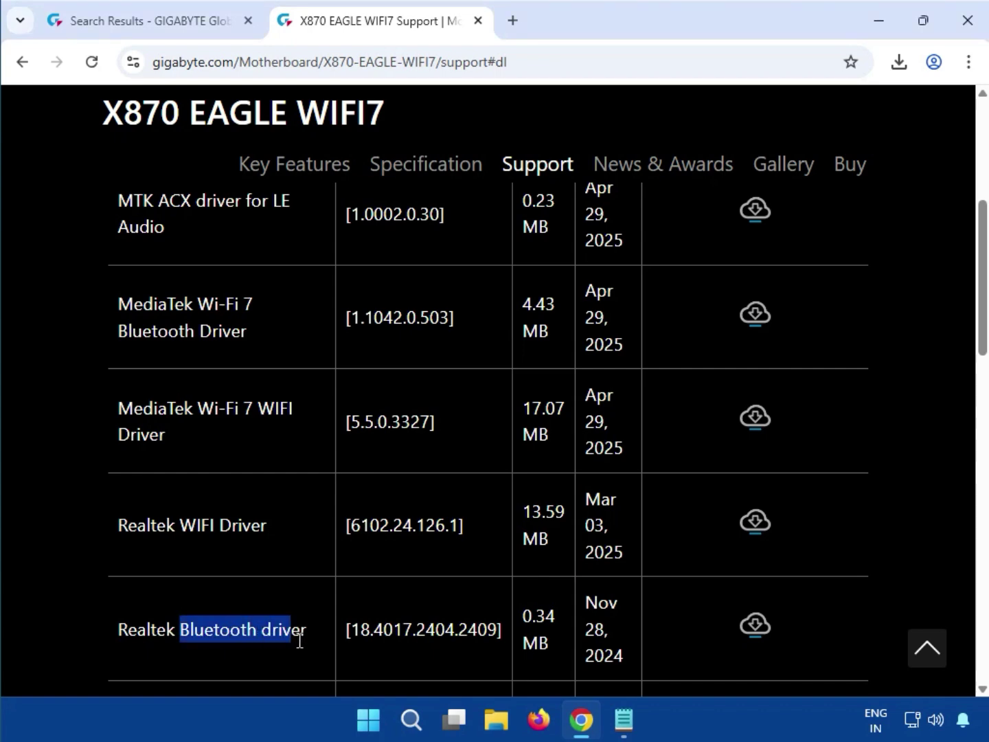
click(757, 628)
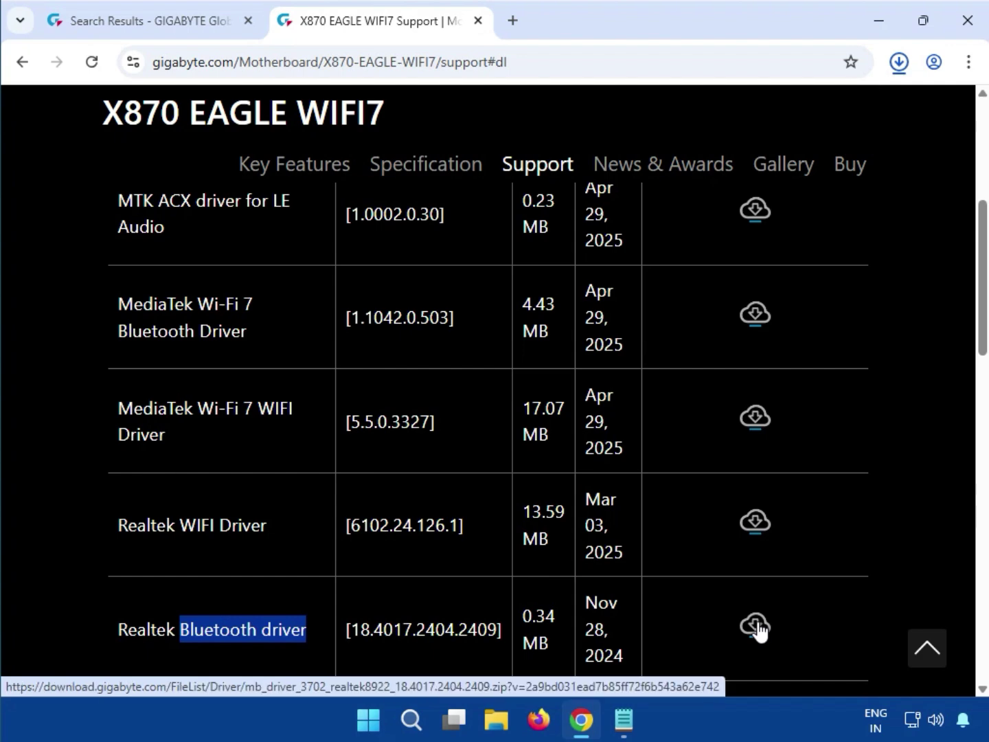
Run mb_driver_3702_realtek8922_18.4017.2404.2409.exe from the downloaded Bluetooth archive, allowing changes to the device, and close the archive.
click(753, 108)
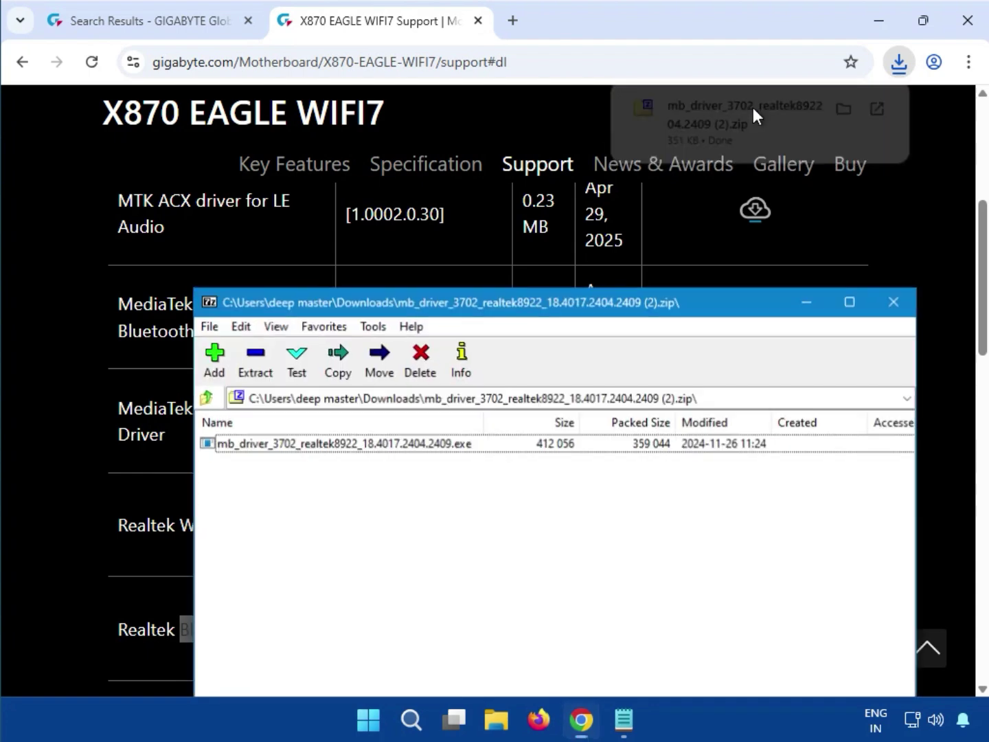
double_click(389, 446)
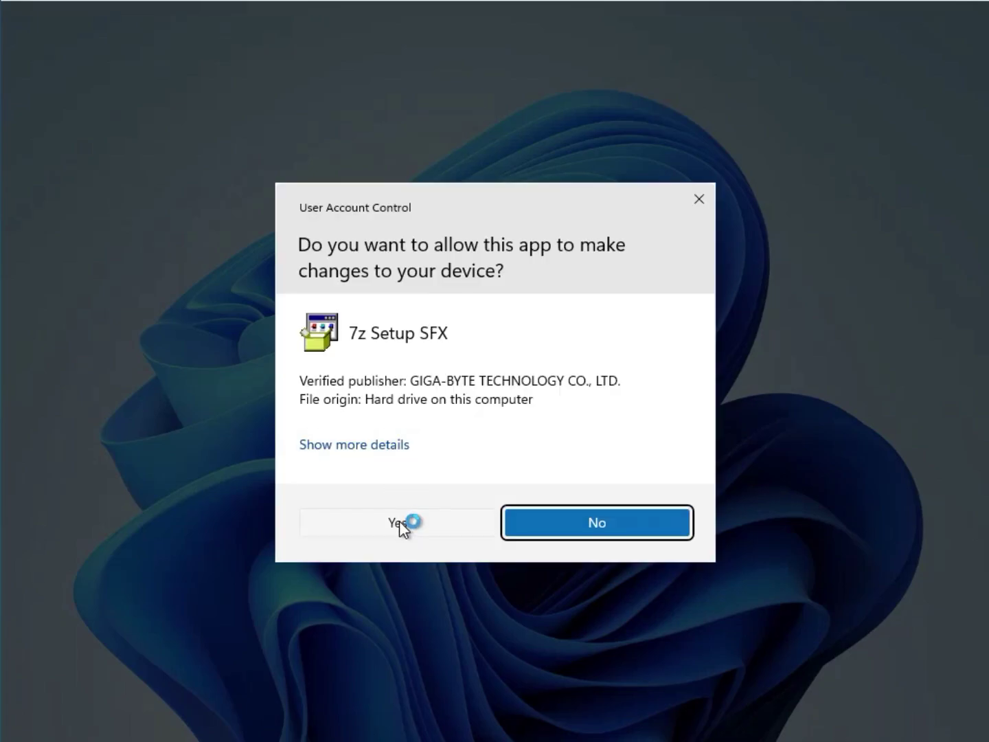
click(401, 524)
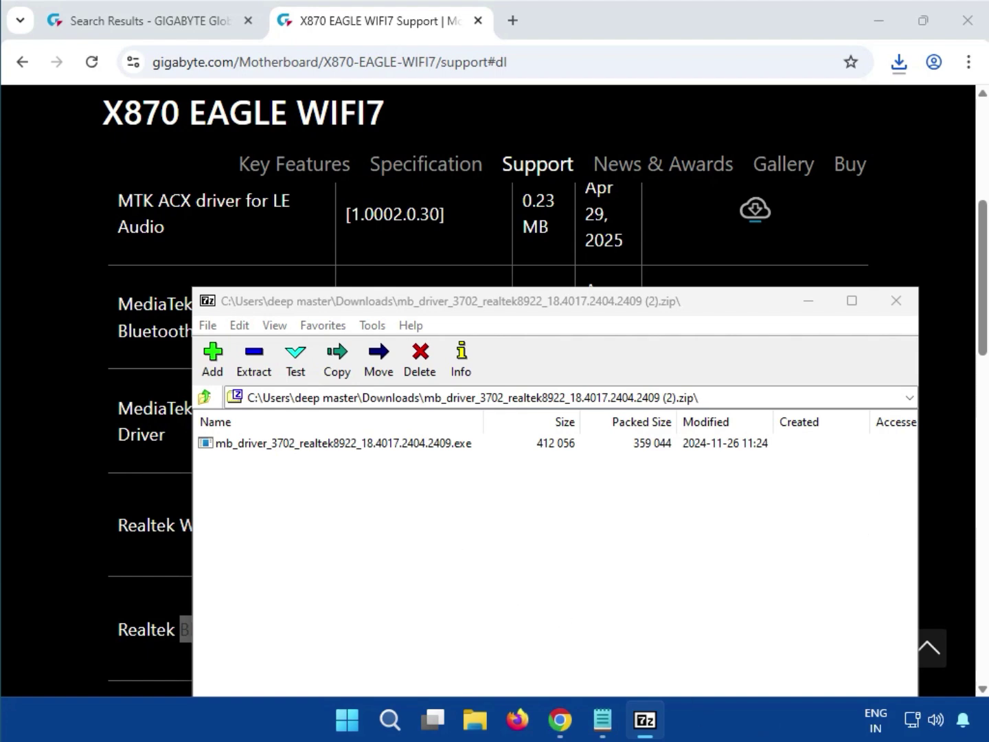
click(900, 307)
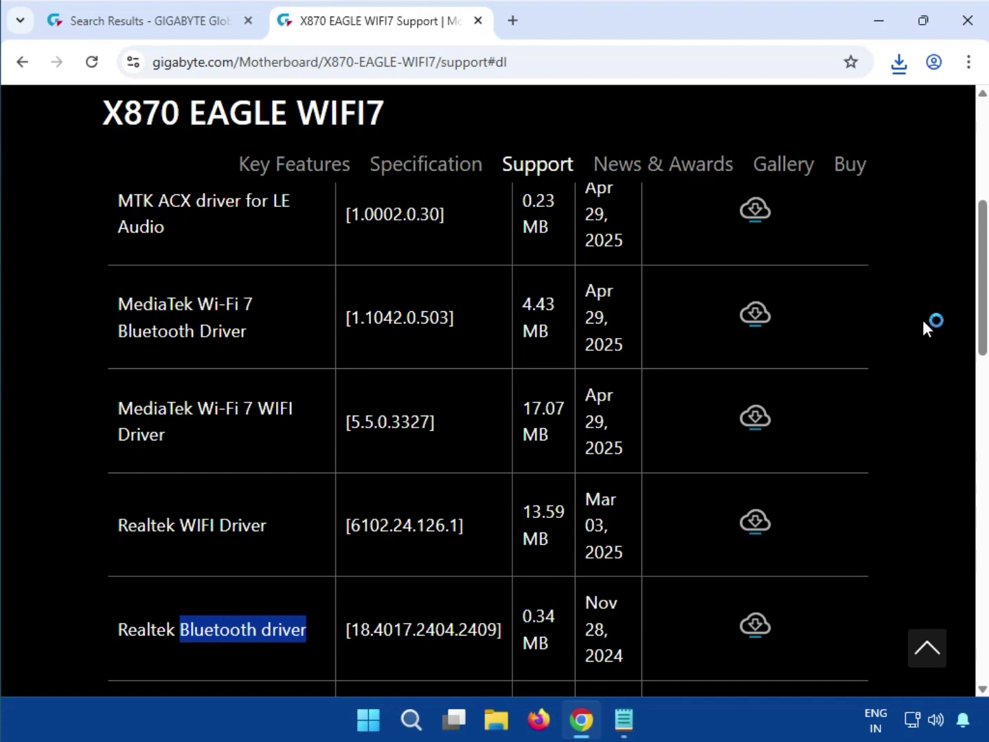
click(922, 318)
Download the Realtek WIFI Driver, version 6102.24.126.1, from the WLAN+BT driver category.
scroll(913, 372, up, 7)
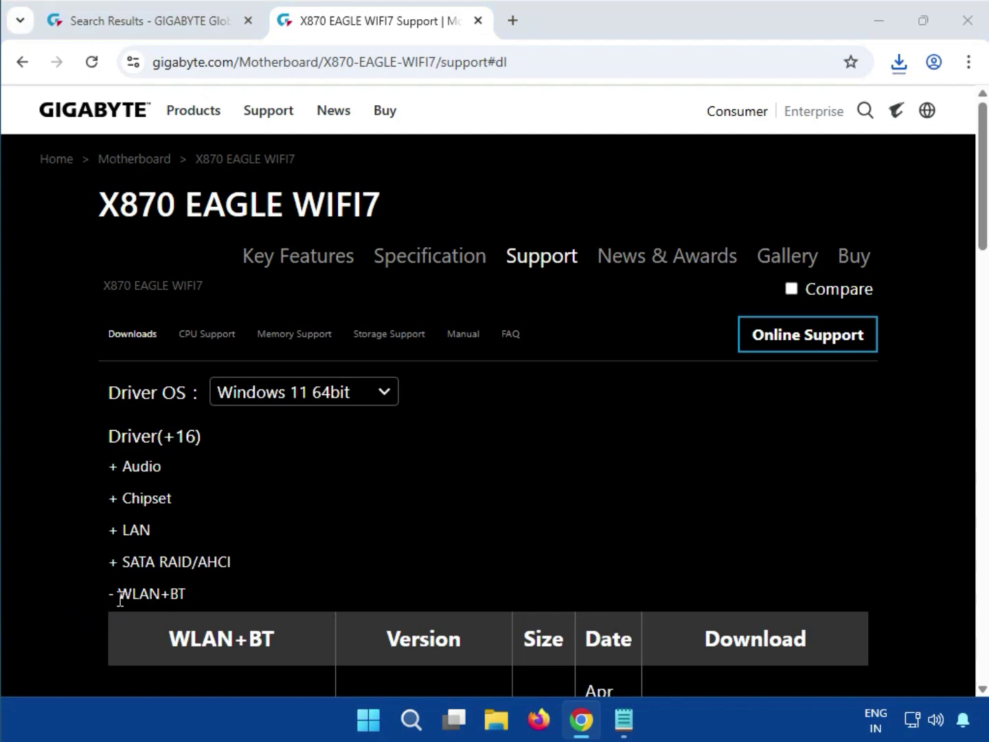
drag(118, 595, 160, 598)
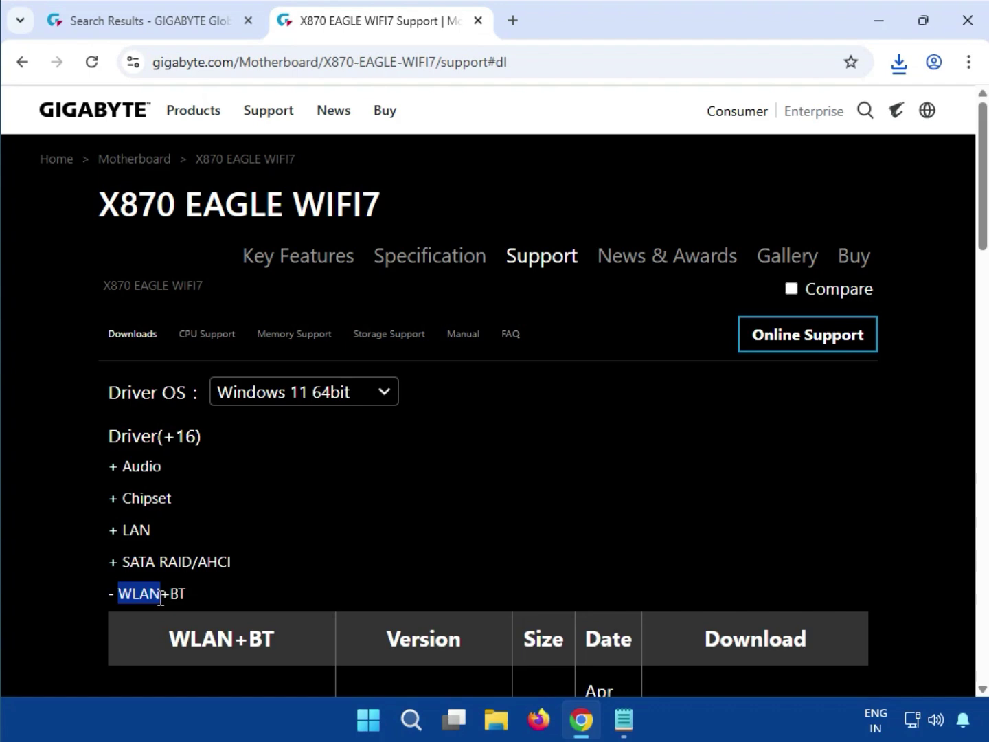
scroll(242, 613, down, 5)
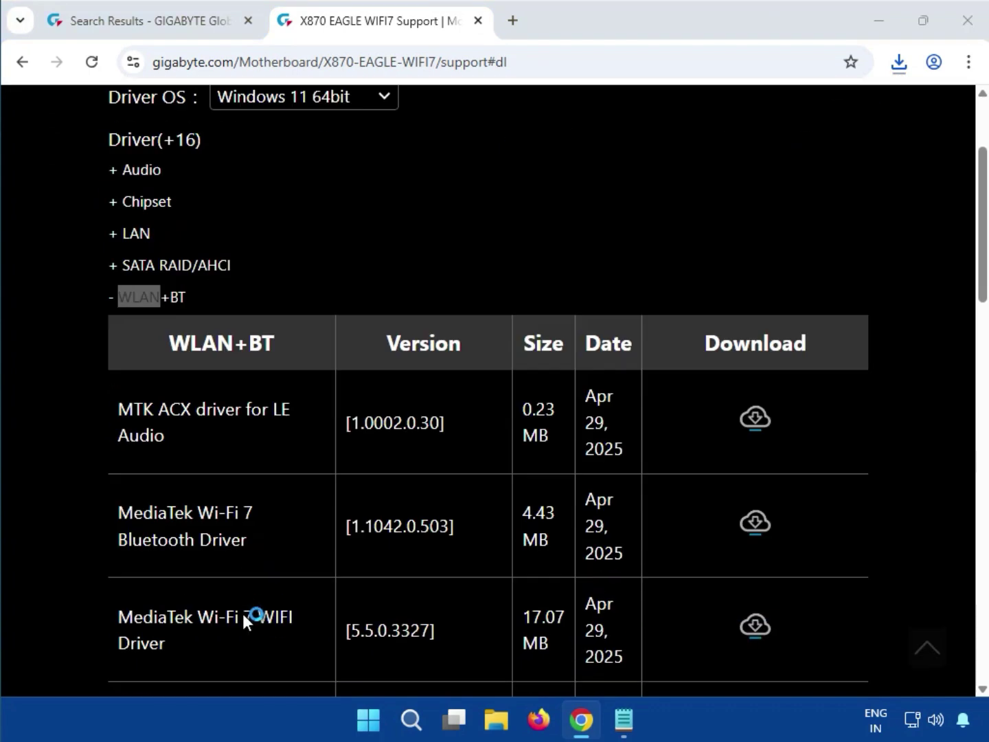
scroll(243, 614, down, 3)
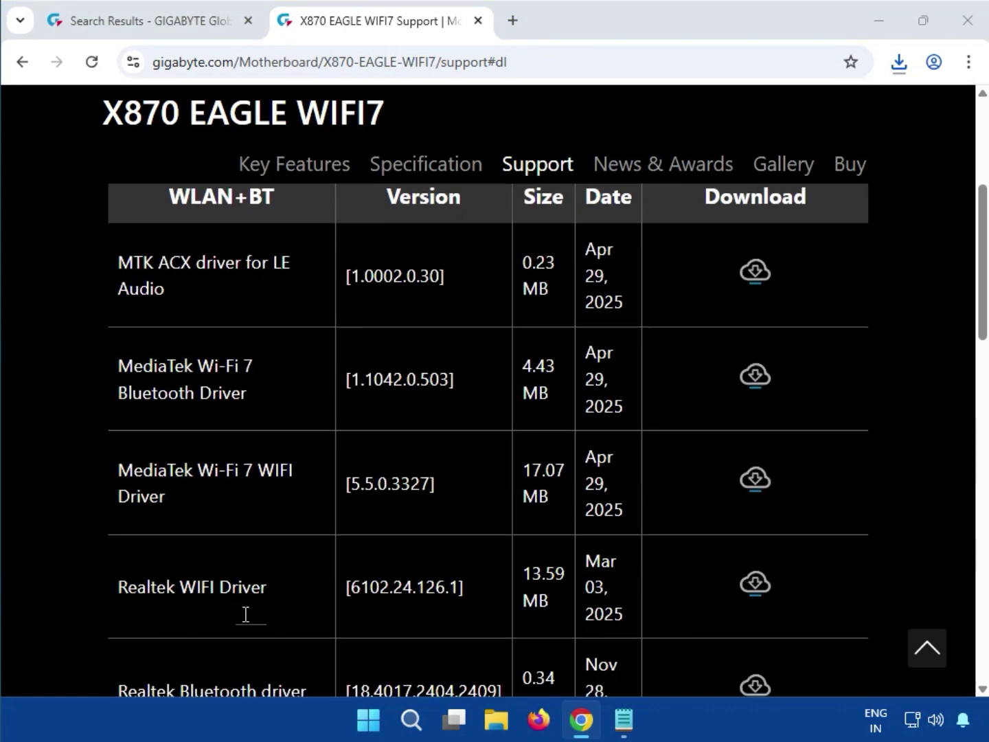
drag(175, 525, 274, 531)
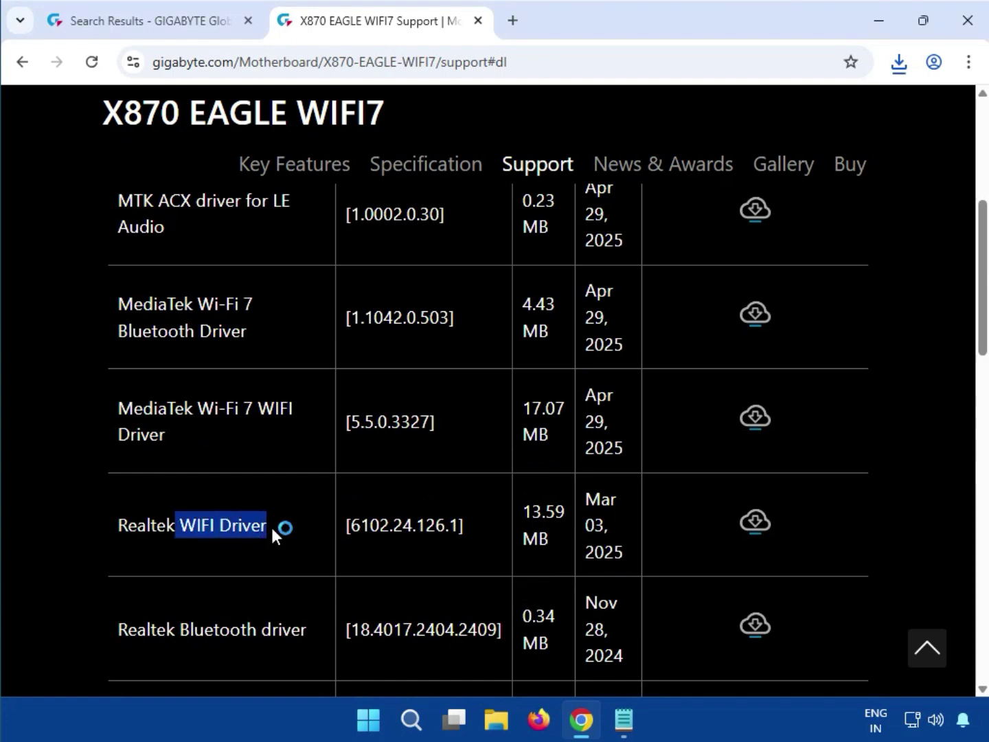
click(762, 525)
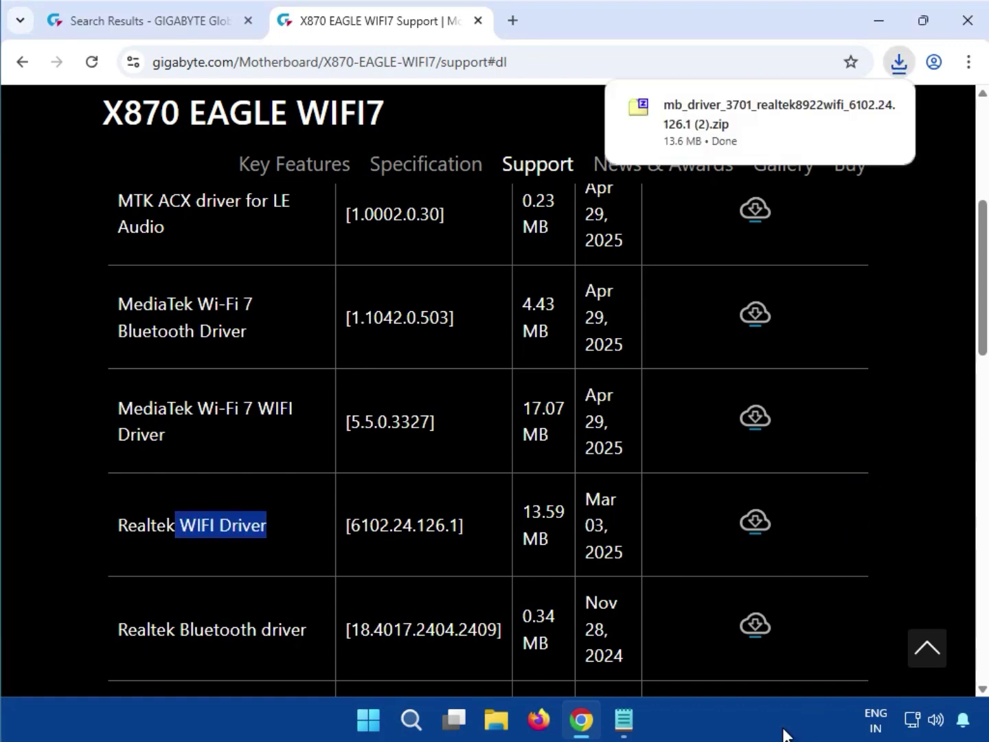
Run mb_driver_3701_realtek8922wifi_6102.24.126.1.exe from the downloaded WIFI archive, allowing changes to the device, and close the archive.
click(733, 111)
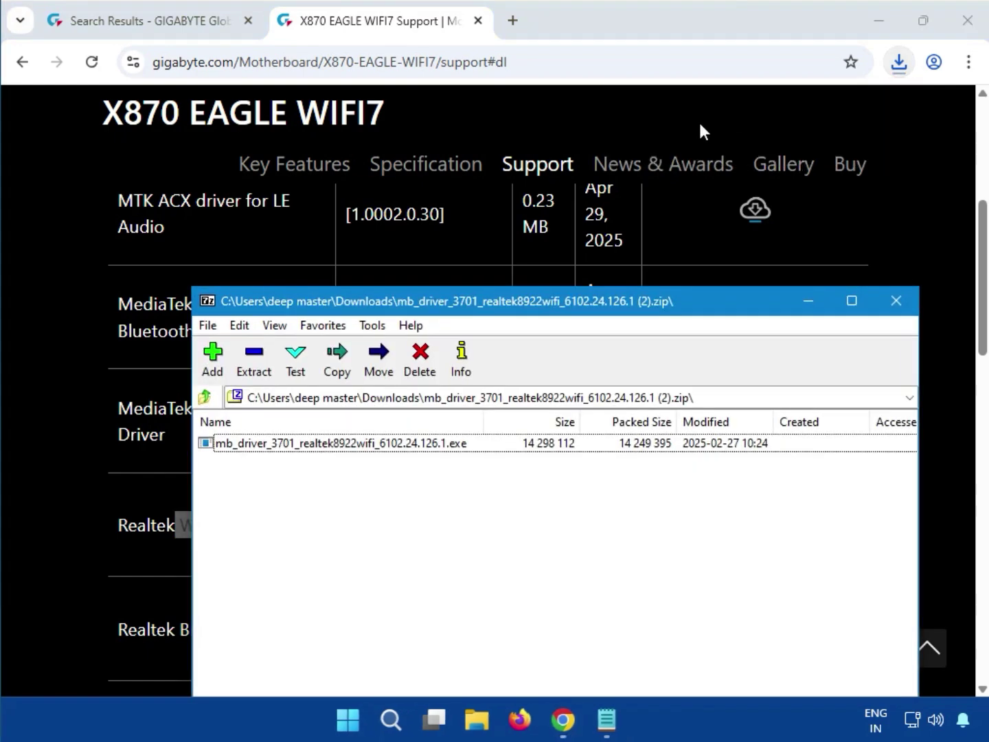
double_click(403, 446)
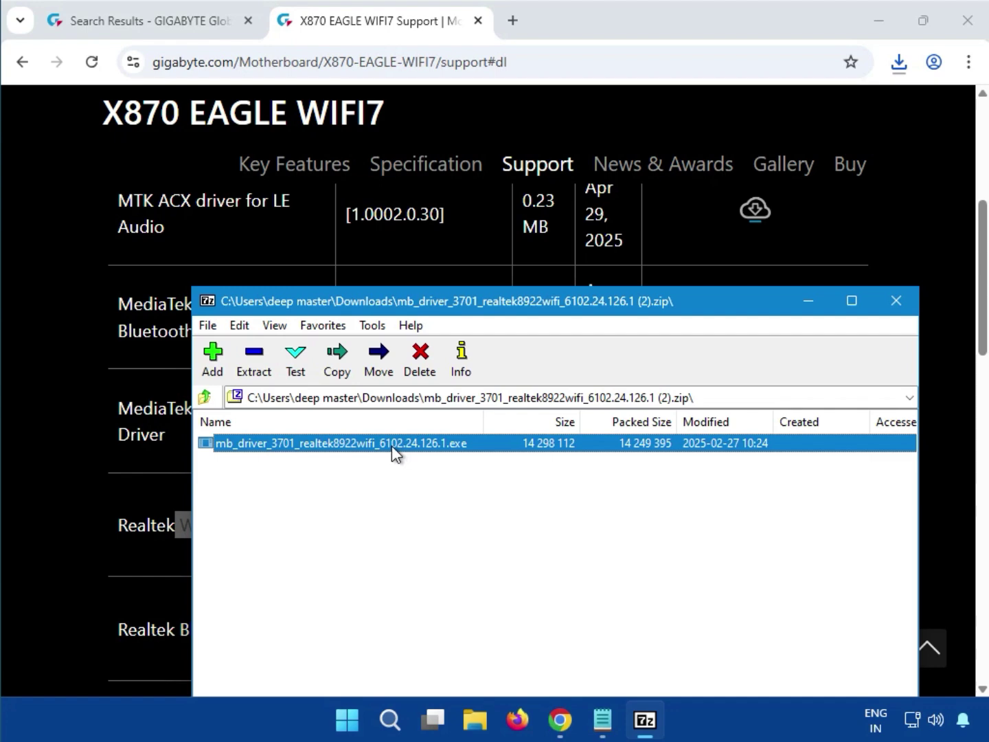
mouse_move(645, 719)
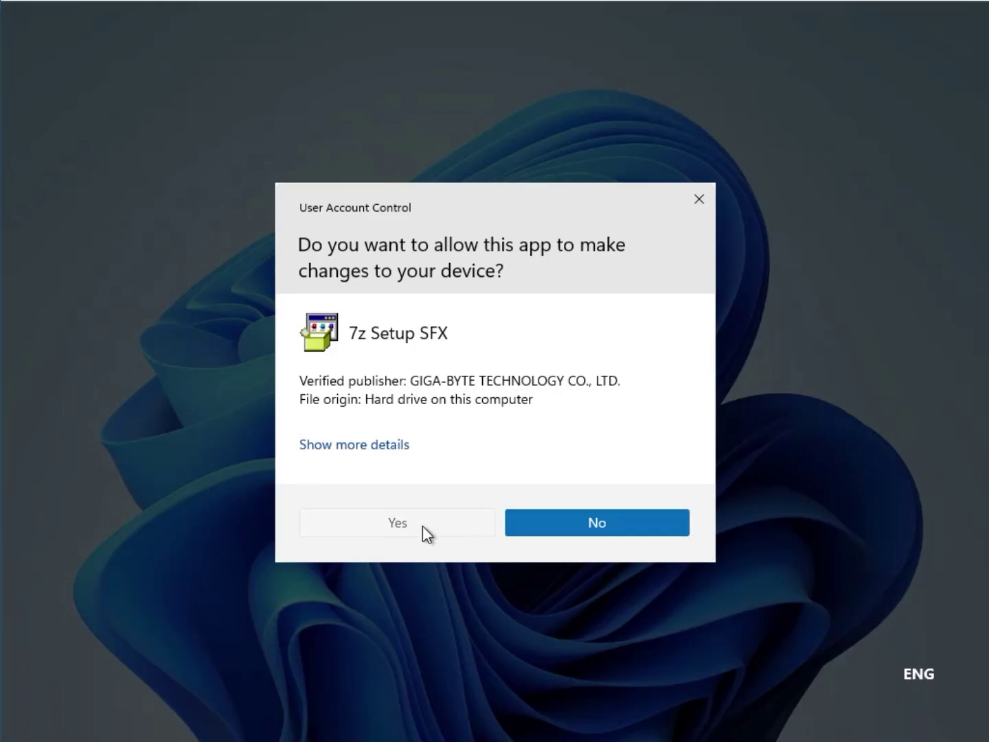
click(423, 526)
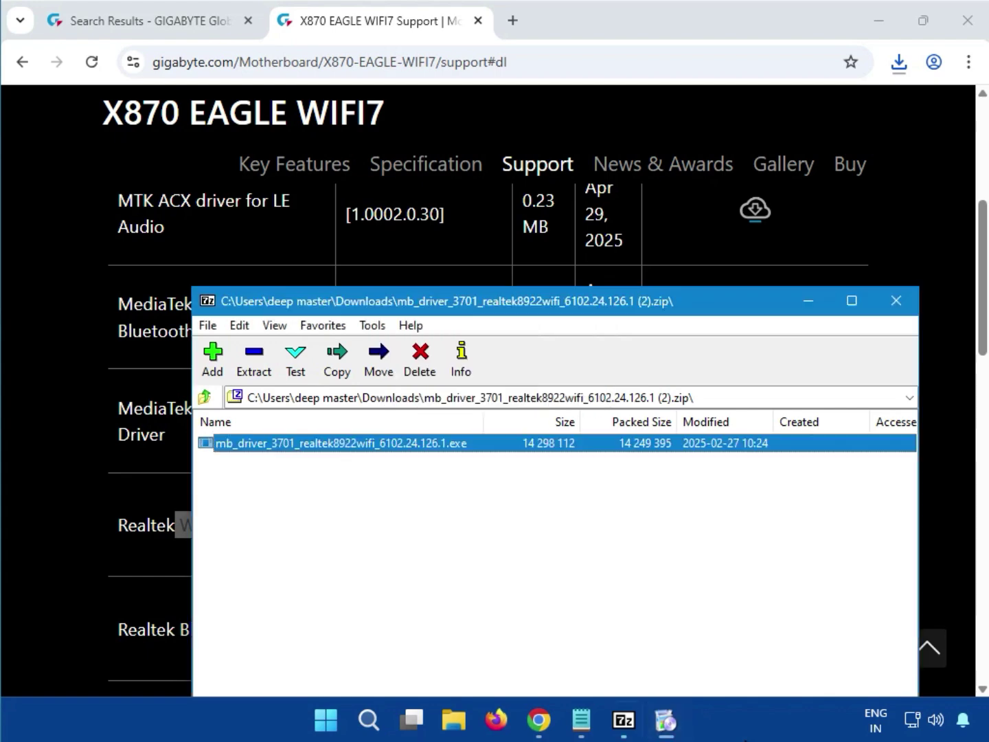
click(901, 301)
click(907, 441)
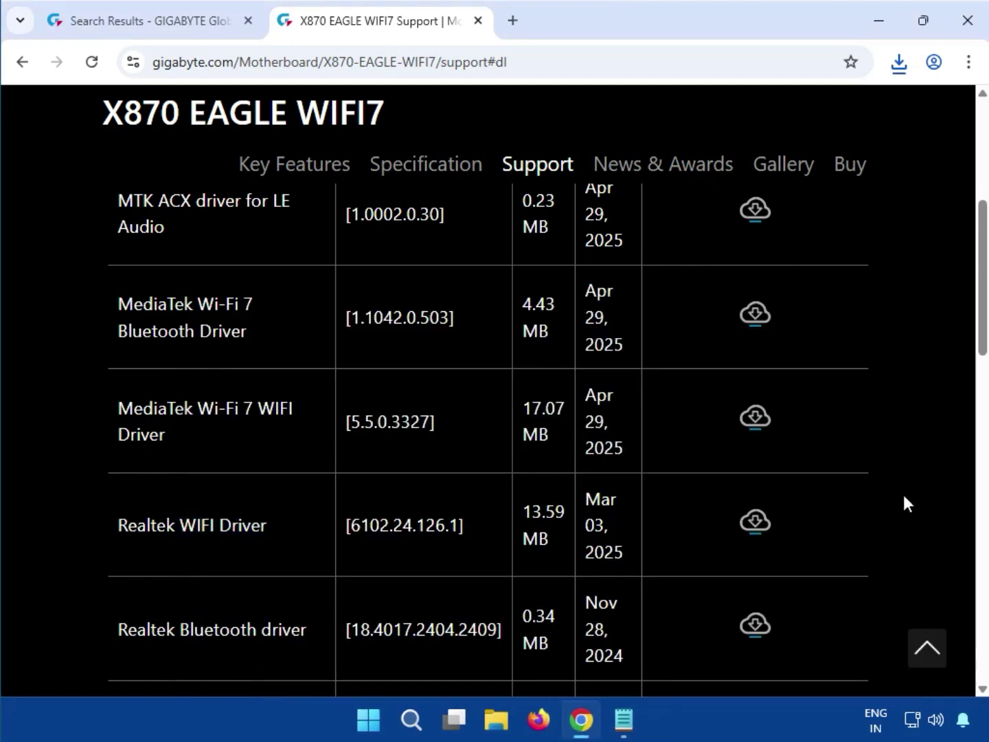
Expand the USB driver category and download the ITE USB driver, version 1.3.8.018.
scroll(904, 497, down, 7)
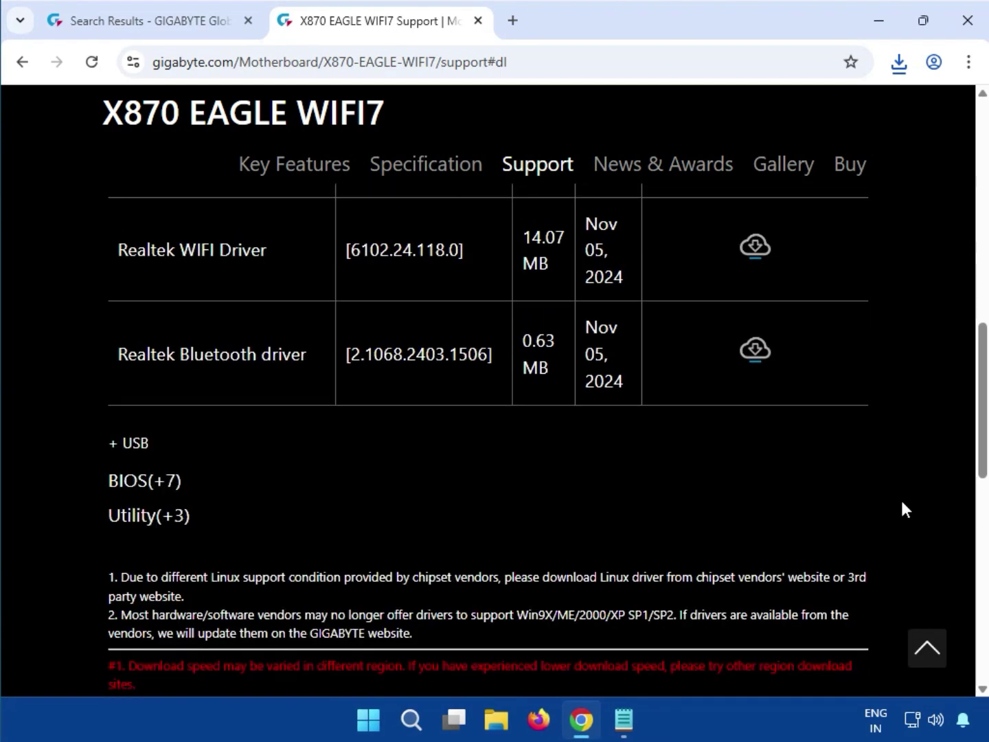
drag(135, 453, 123, 446)
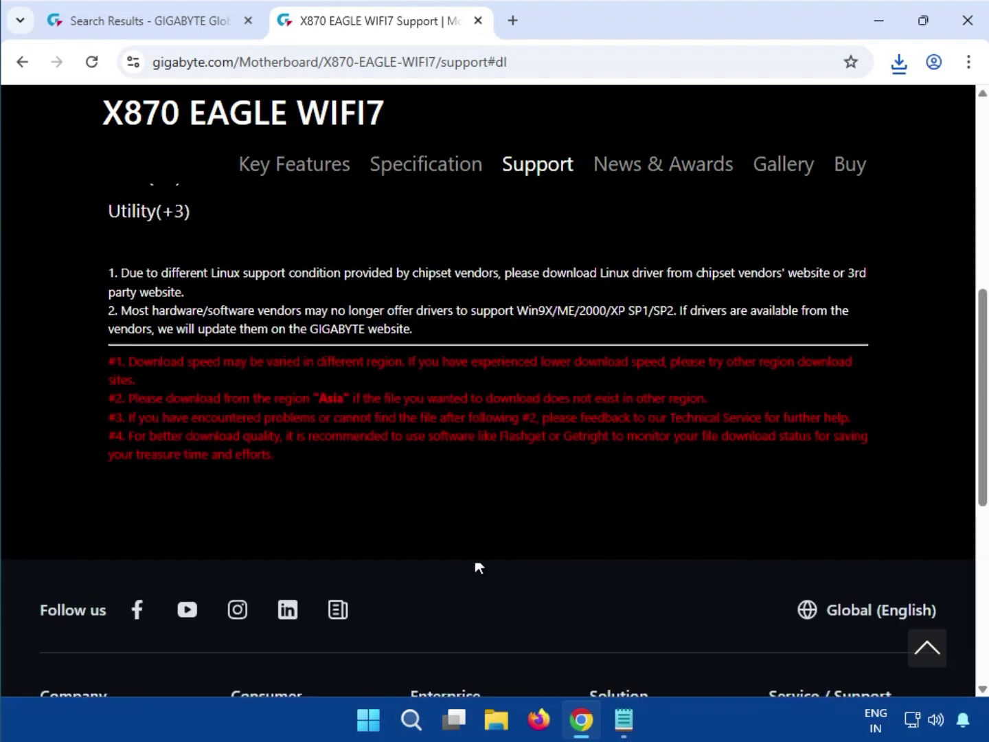
scroll(438, 533, up, 5)
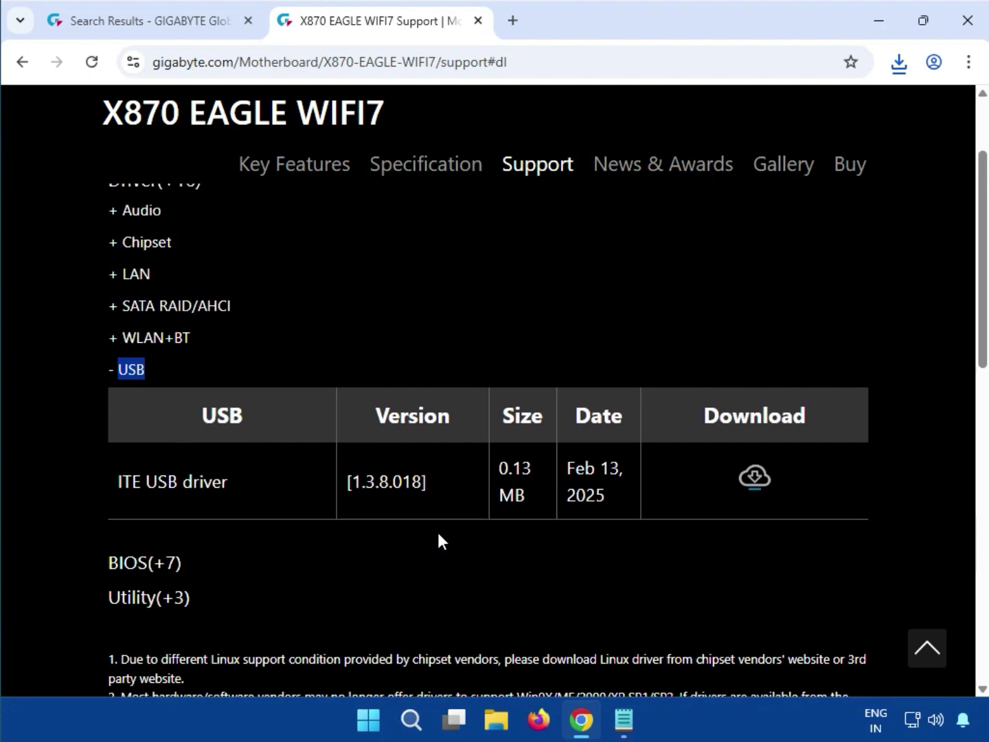
click(754, 482)
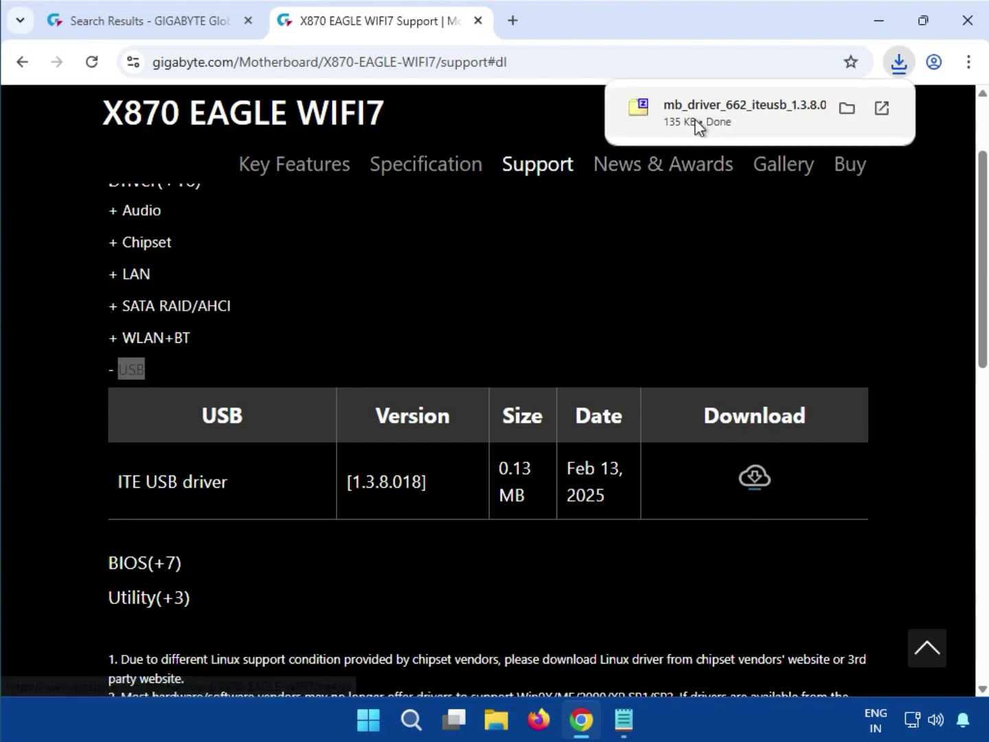
Run mb_driver_662_iteusb_1.3.8.018.exe from the downloaded USB driver archive, allowing changes to the device, and close the archive.
click(696, 124)
double_click(341, 445)
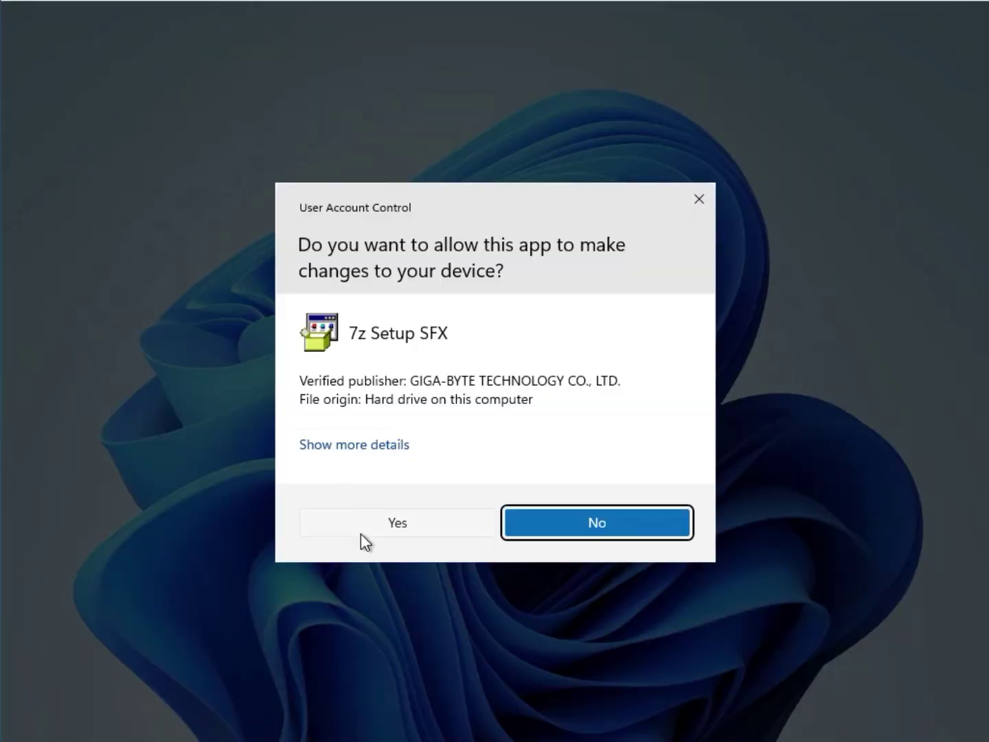
click(361, 532)
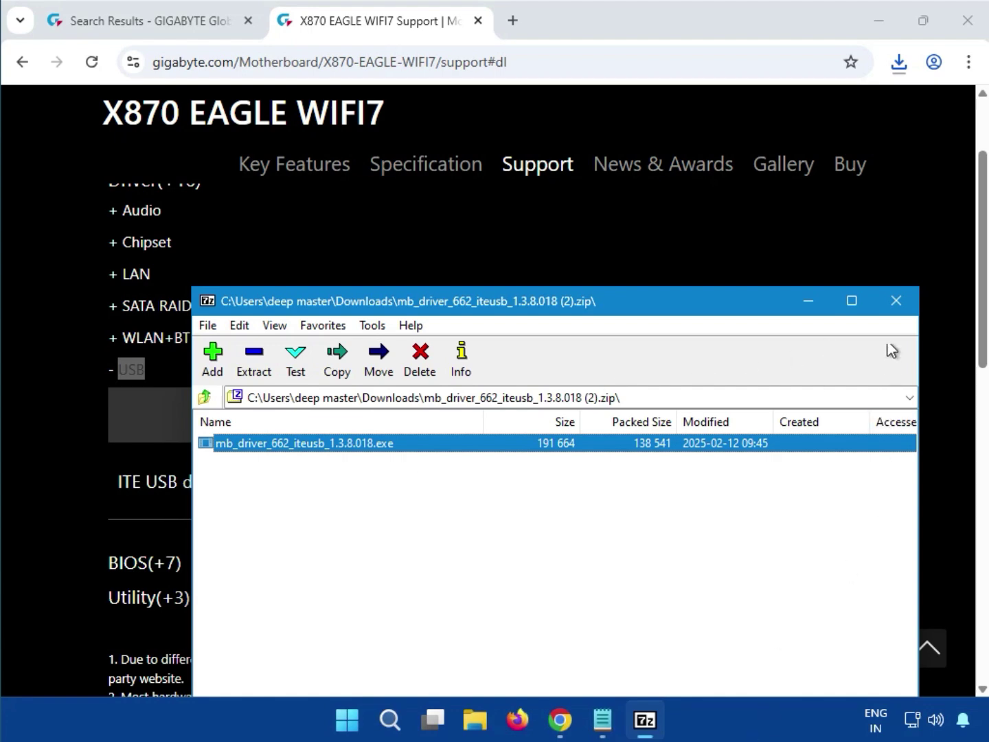
click(894, 310)
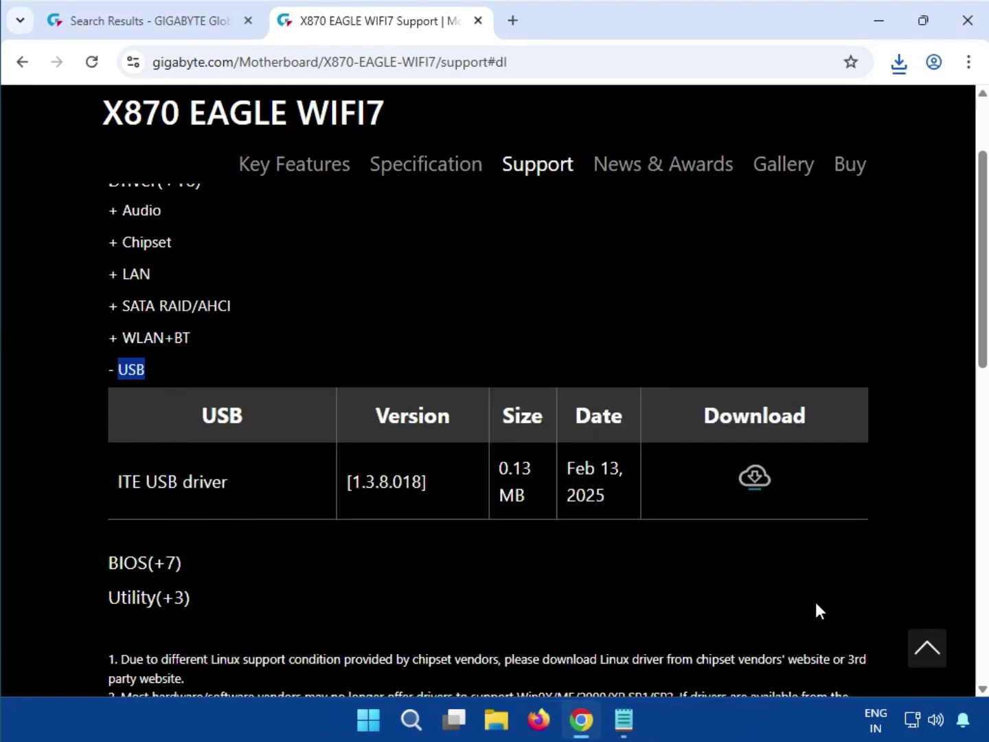